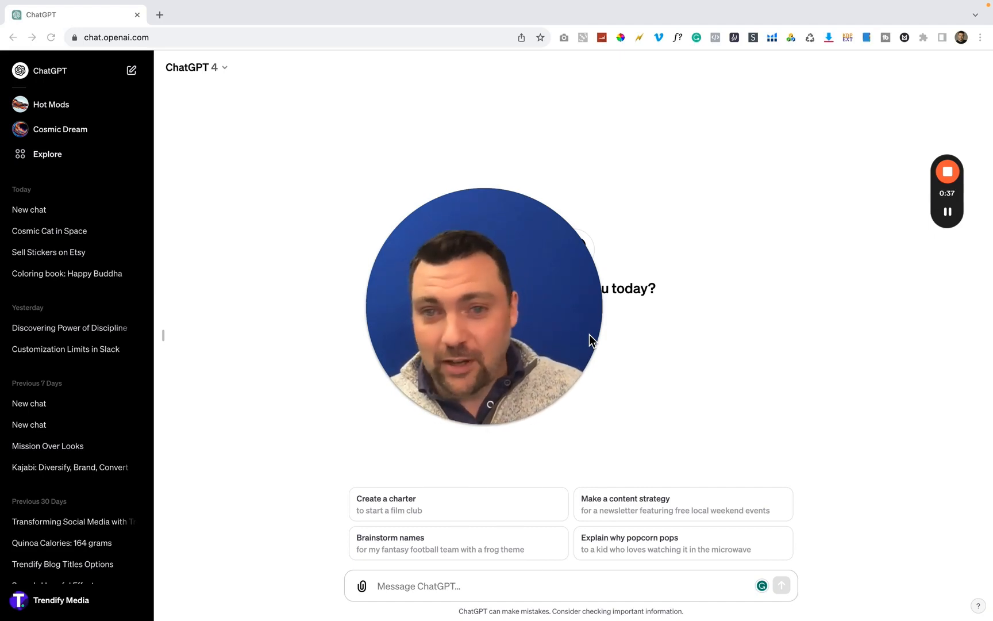
pyautogui.moveTo(477, 282); pyautogui.dragTo(851, 337)
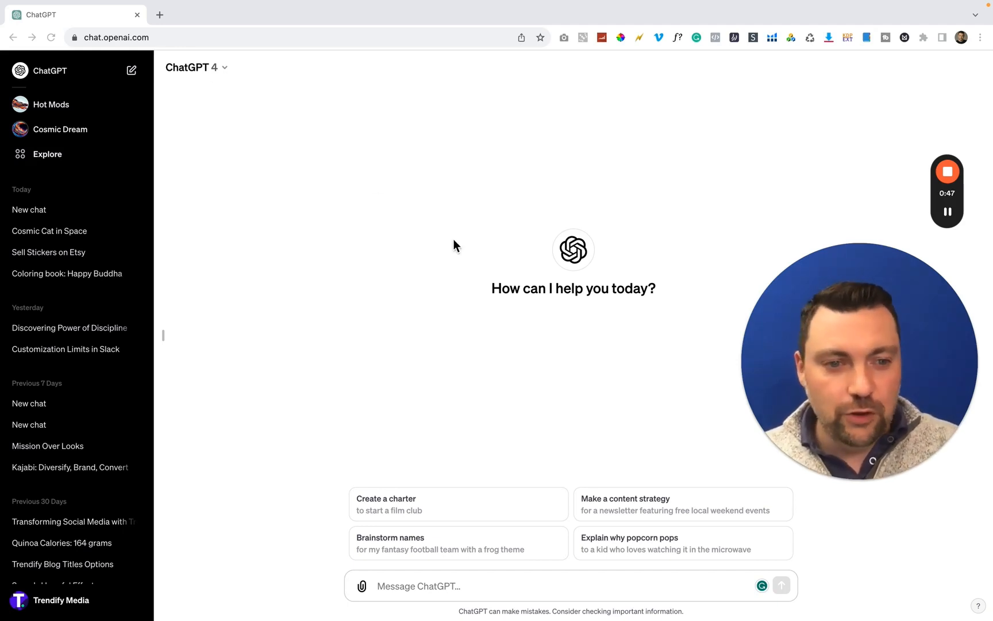
pyautogui.click(842, 479)
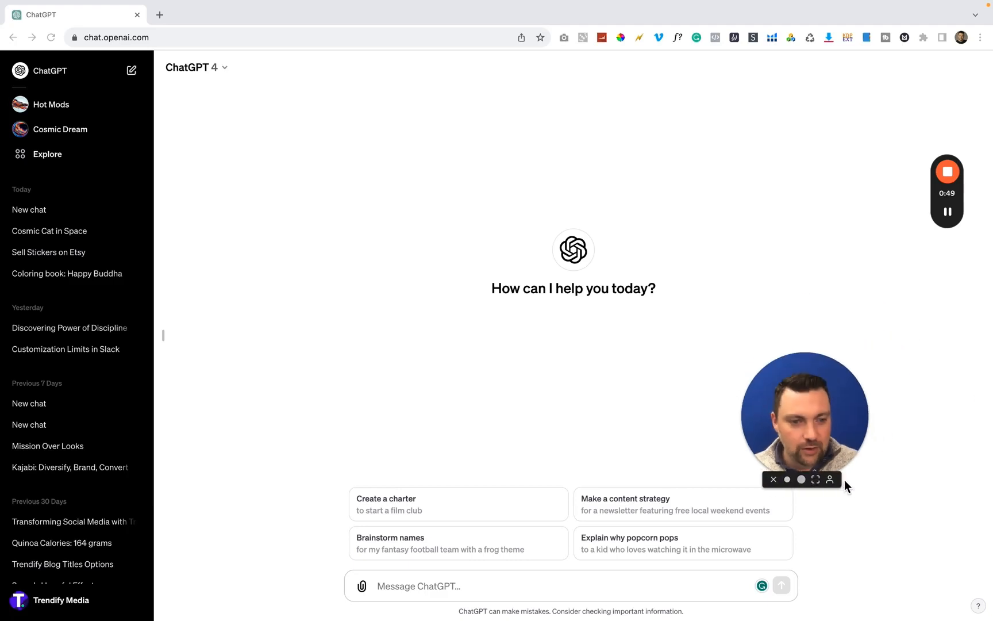
pyautogui.moveTo(802, 404); pyautogui.dragTo(872, 395)
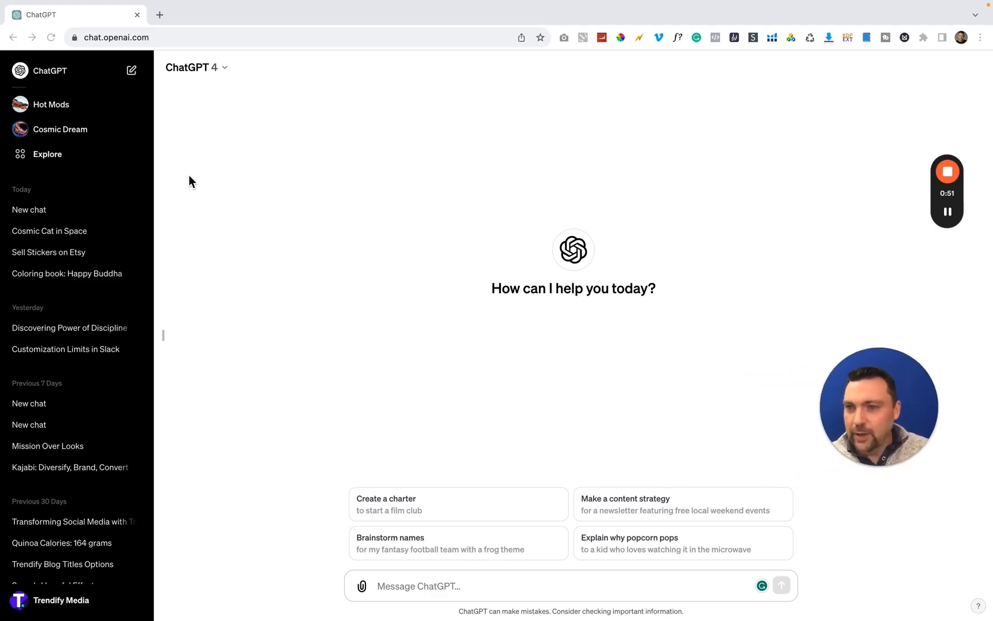
# Browse the available GPTs and open Sticker Whiz from the recently used ones
pyautogui.click(45, 158)
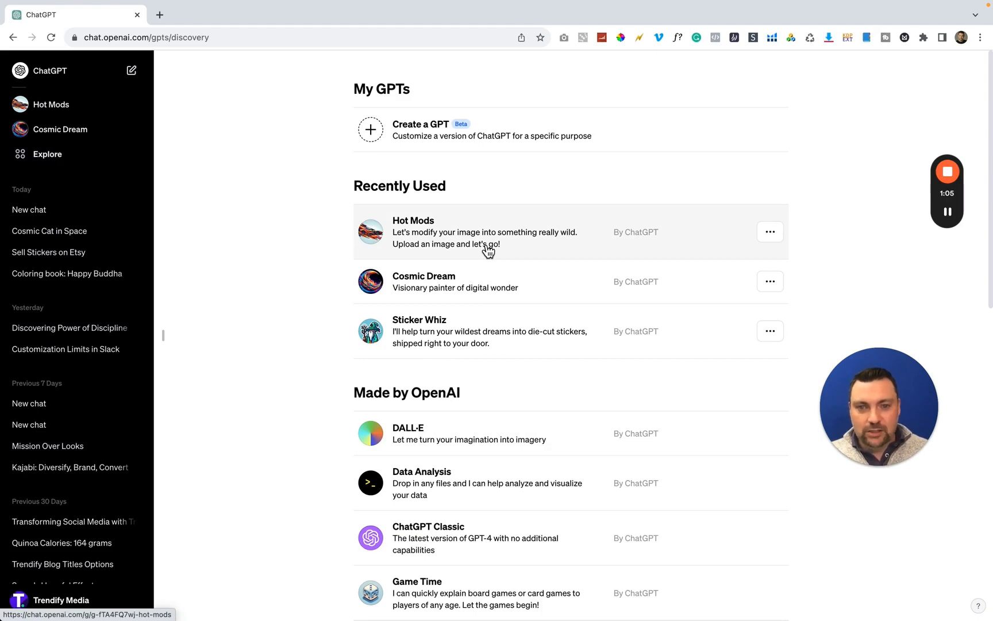
pyautogui.scroll(-2, 500, 245)
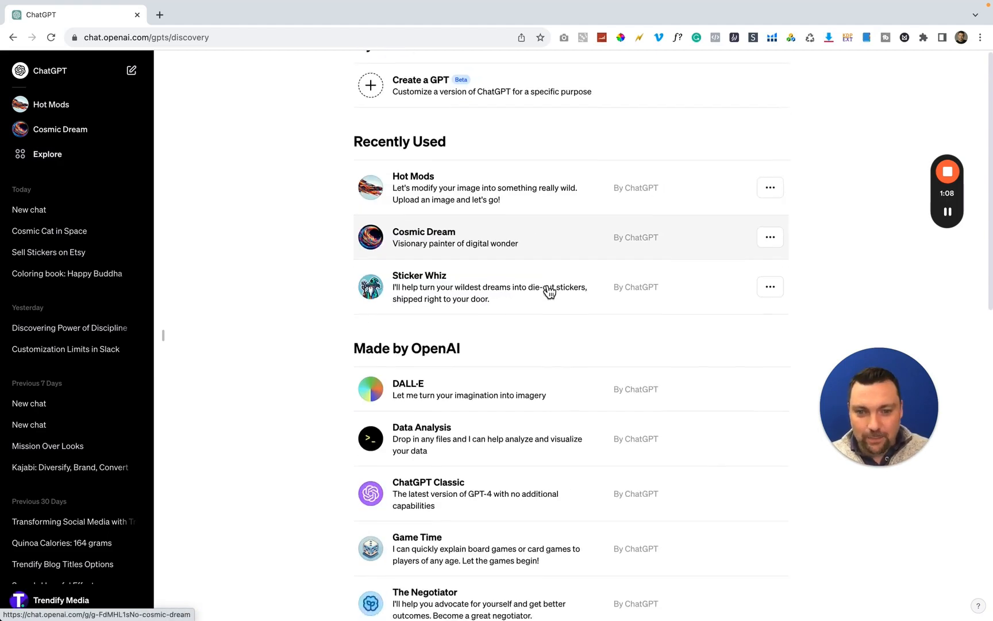
pyautogui.click(440, 282)
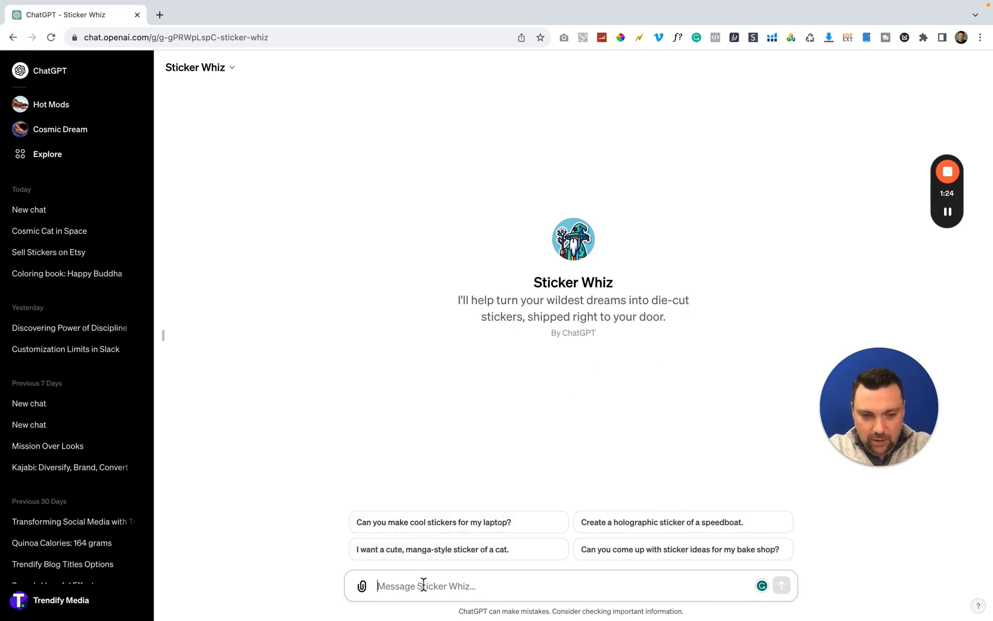
# Send Sticker Whiz the prompt "Make a sticker with the word TRENDIFY"
pyautogui.write('Make a sticker')
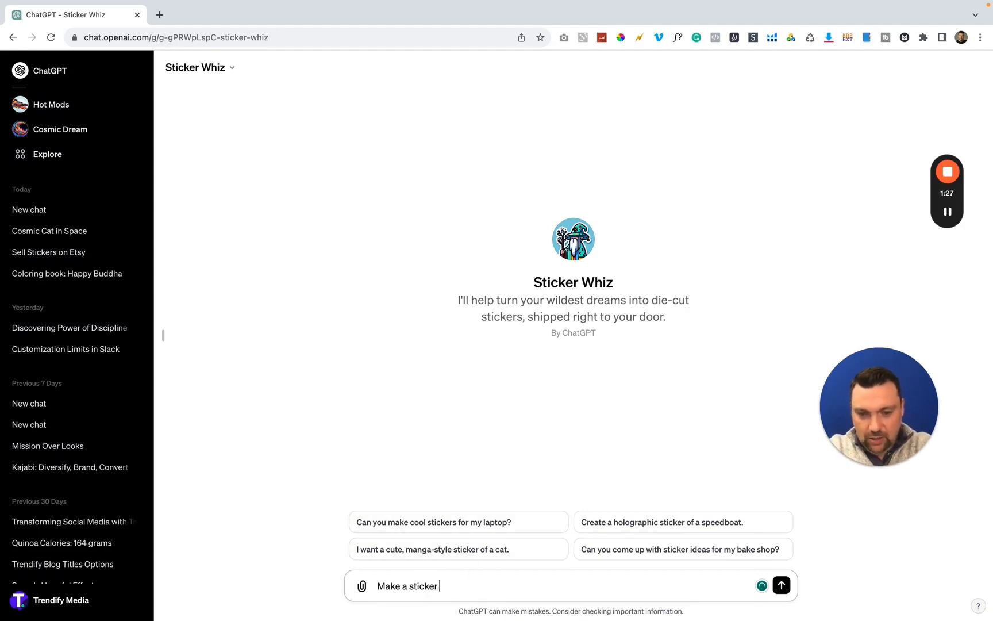
pyautogui.write(' with the word')
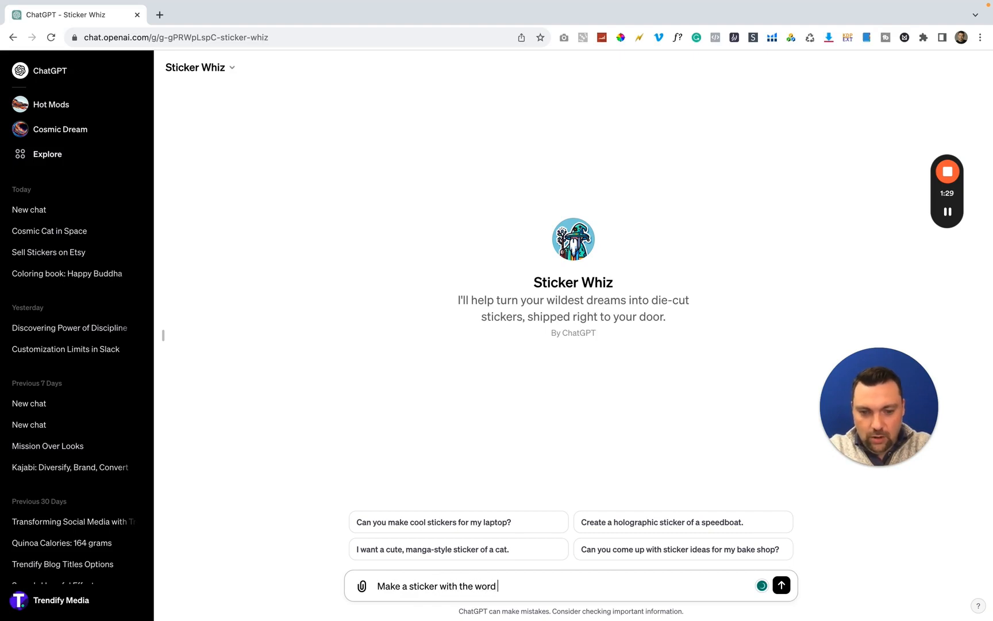
pyautogui.write(' TRENDIFY')
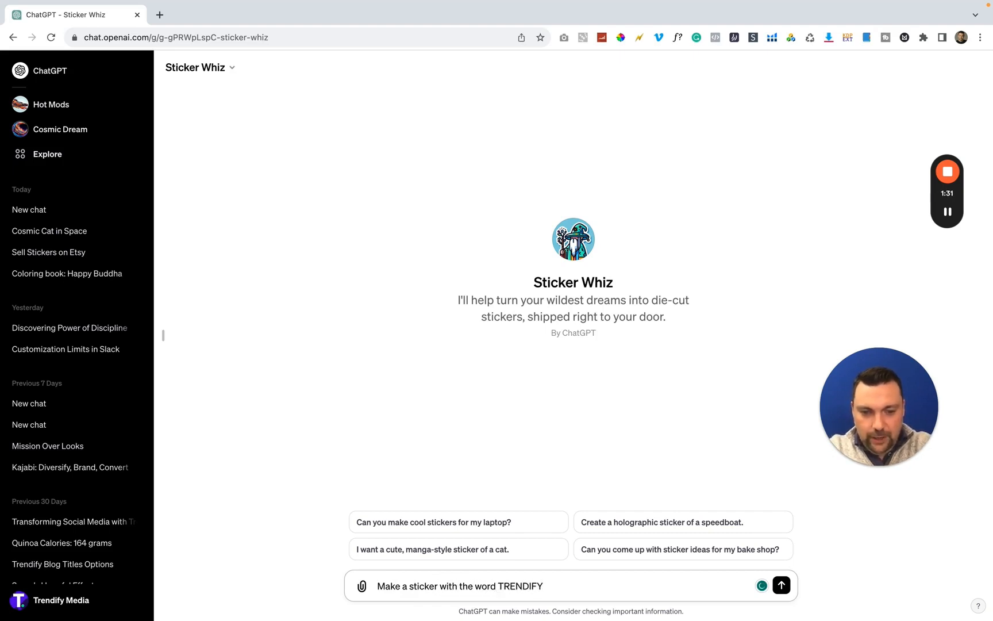
pyautogui.press('Return')
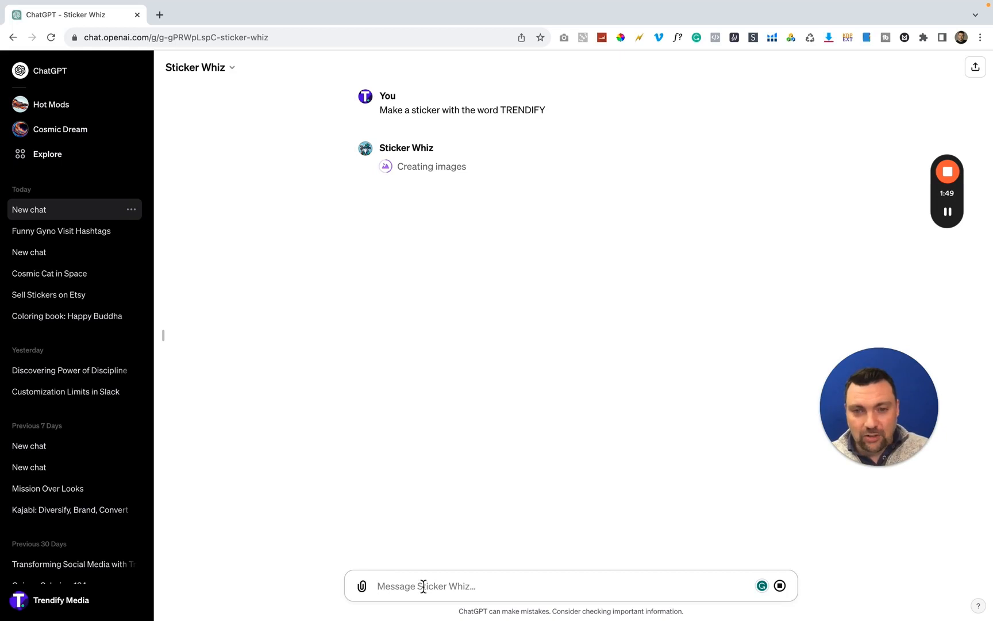
# Request another sticker with the prompt "An orange short haired cat and a calico short haired cat"
pyautogui.moveTo(411, 600)
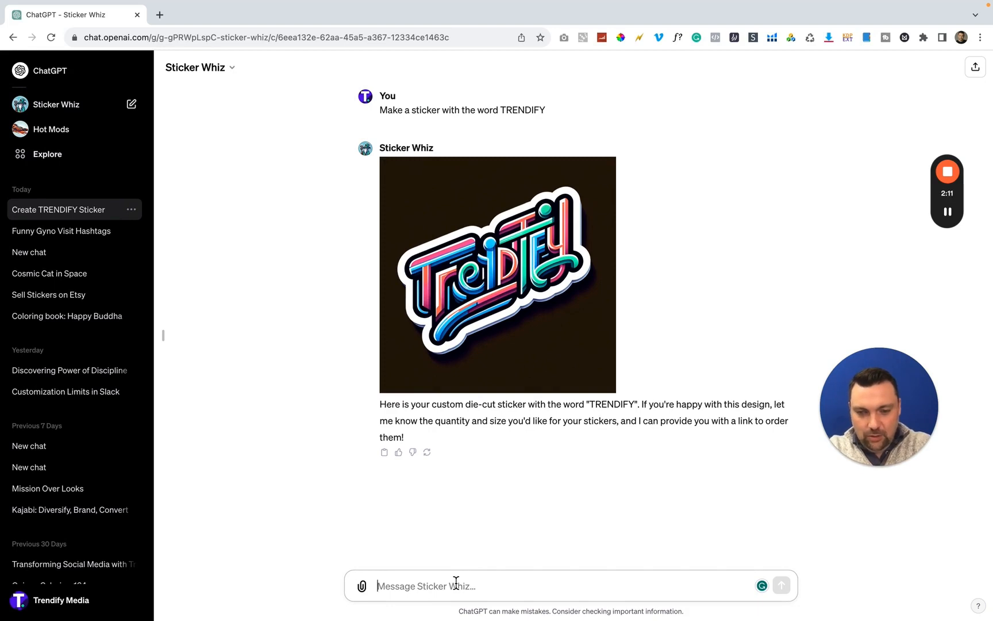
pyautogui.write('An')
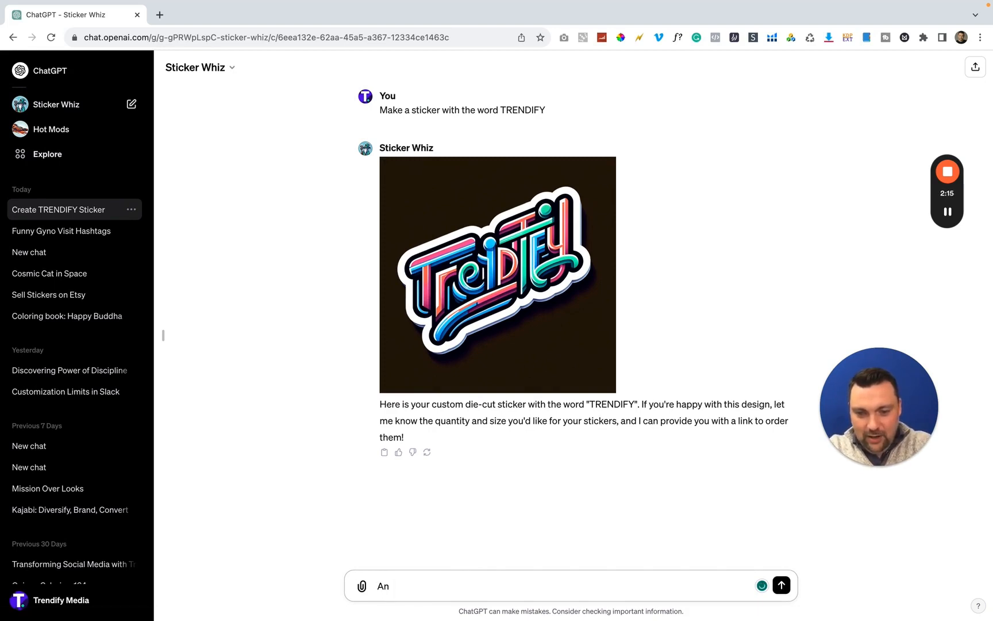
pyautogui.write(' orange short')
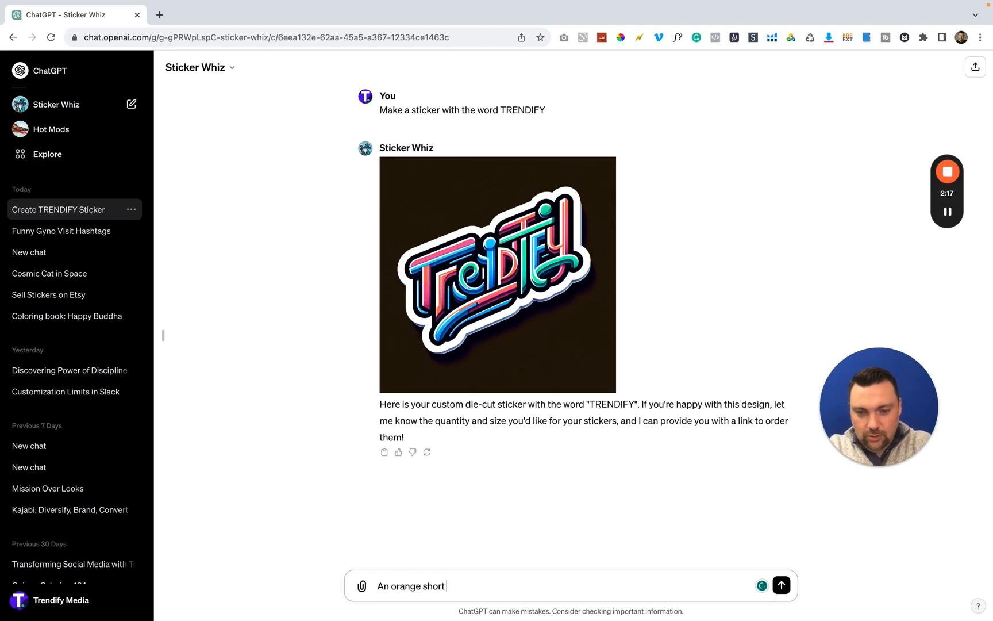
pyautogui.write(' haired cat and')
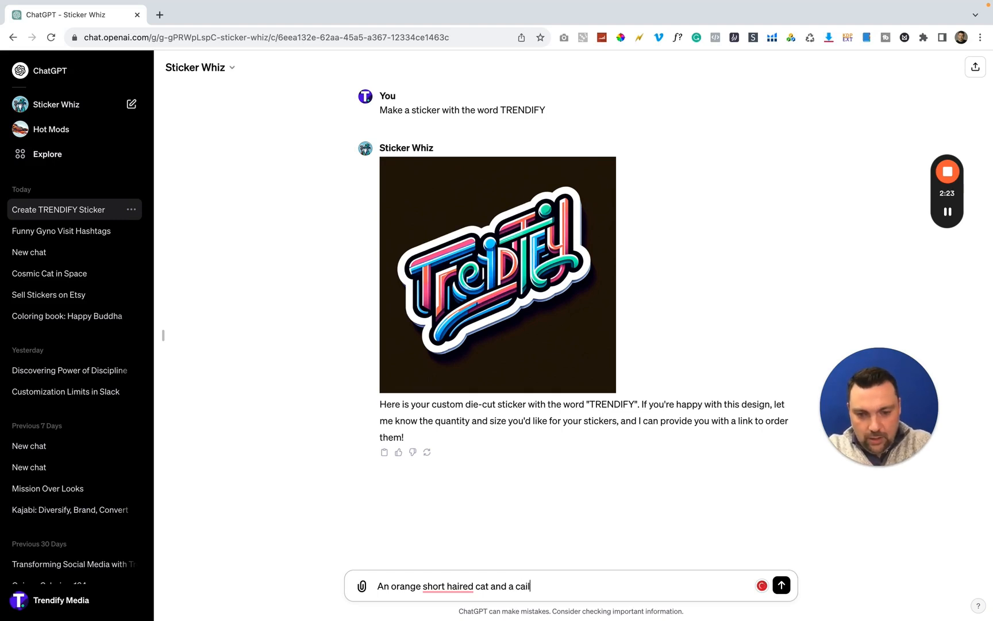
pyautogui.write('a calico sho')
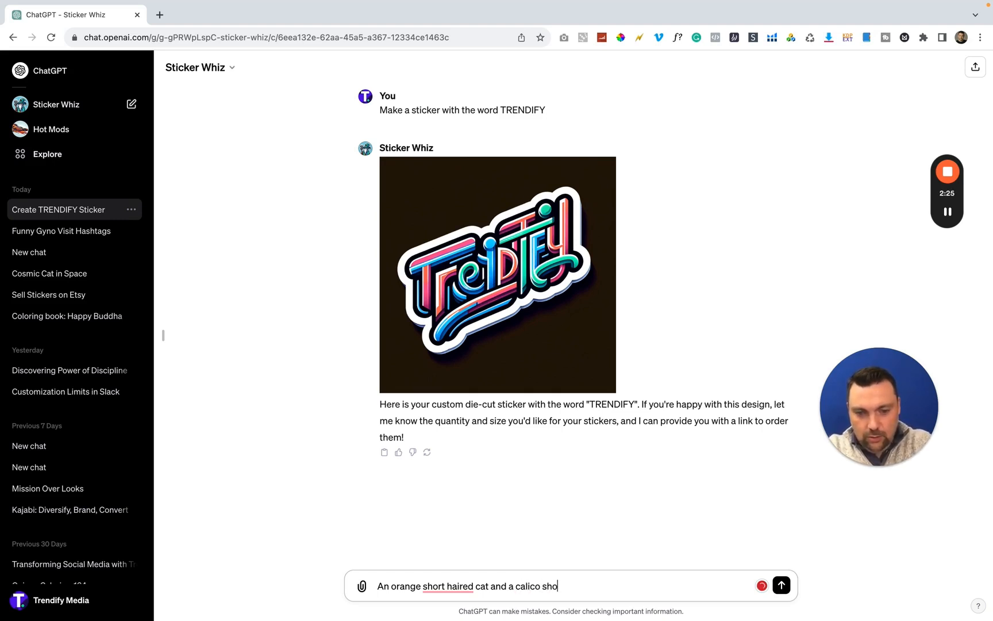
pyautogui.write('rt haired cat')
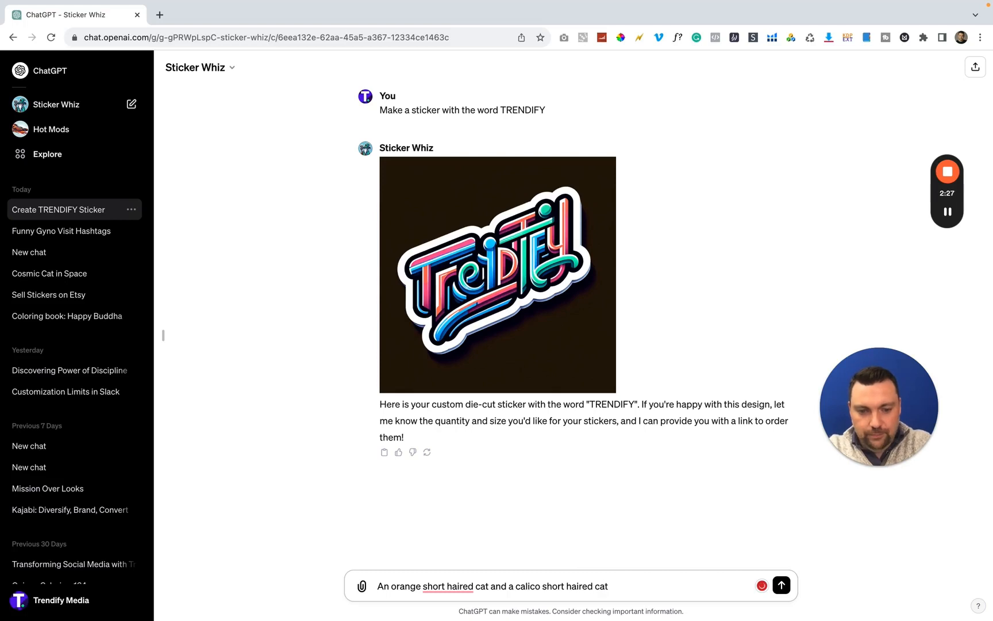
pyautogui.press('Return')
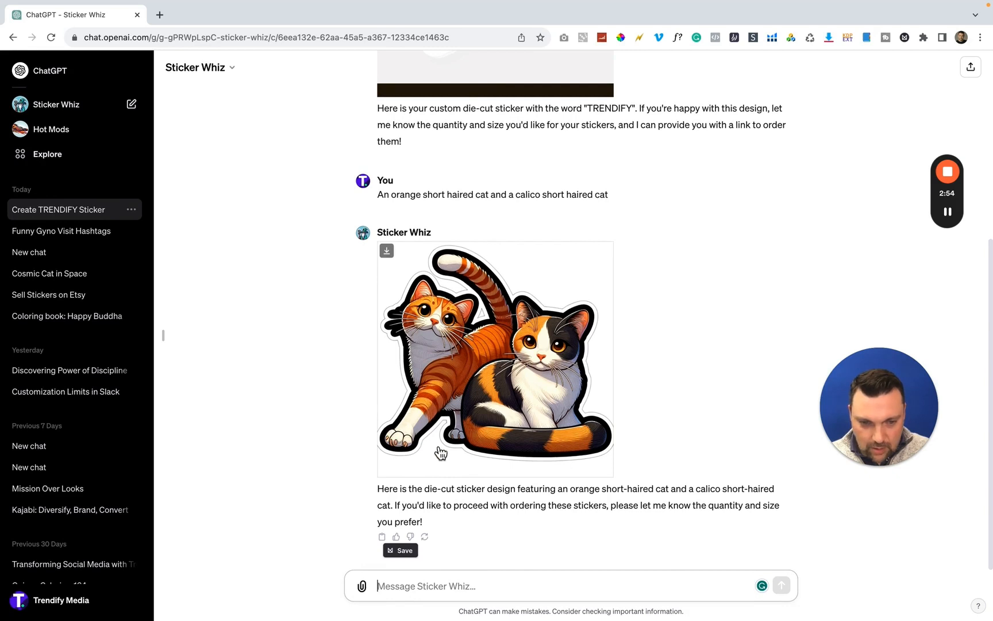
# Ask Sticker Whiz "How do I Order?" about the cat sticker
pyautogui.write('How')
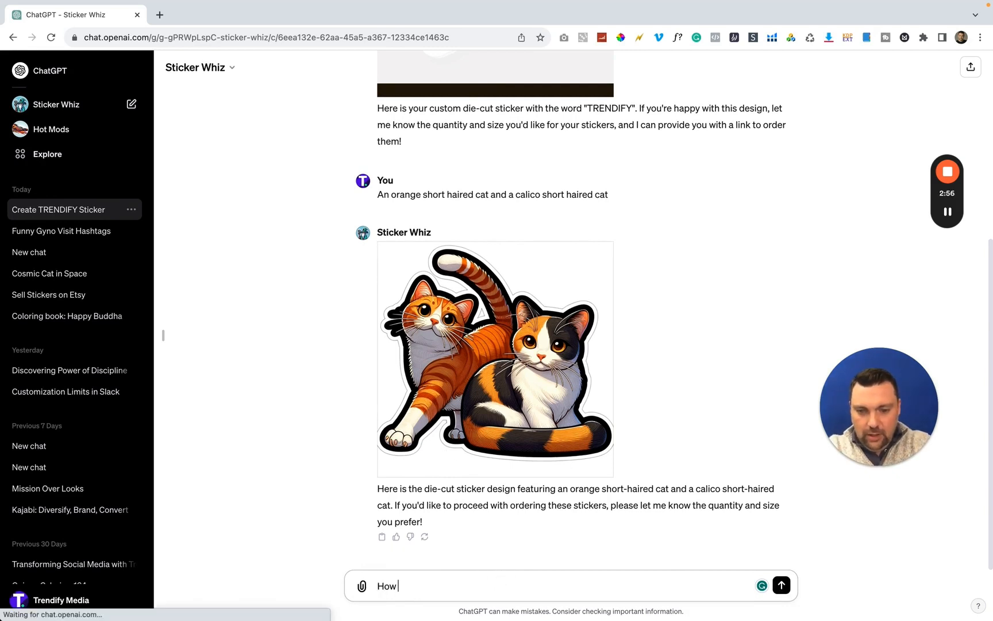
pyautogui.write(' do I Order?')
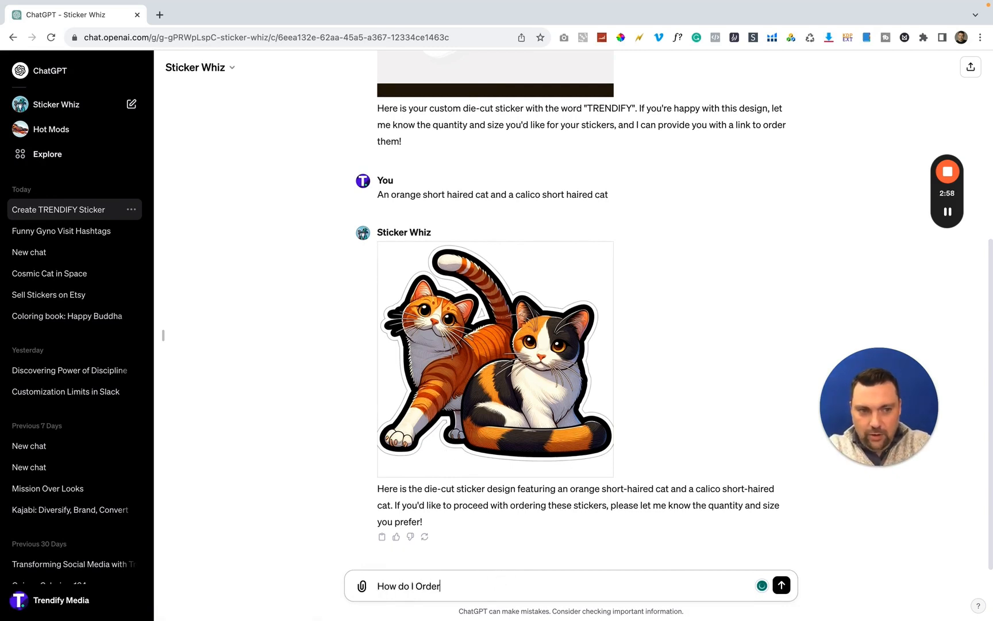
pyautogui.press('Return')
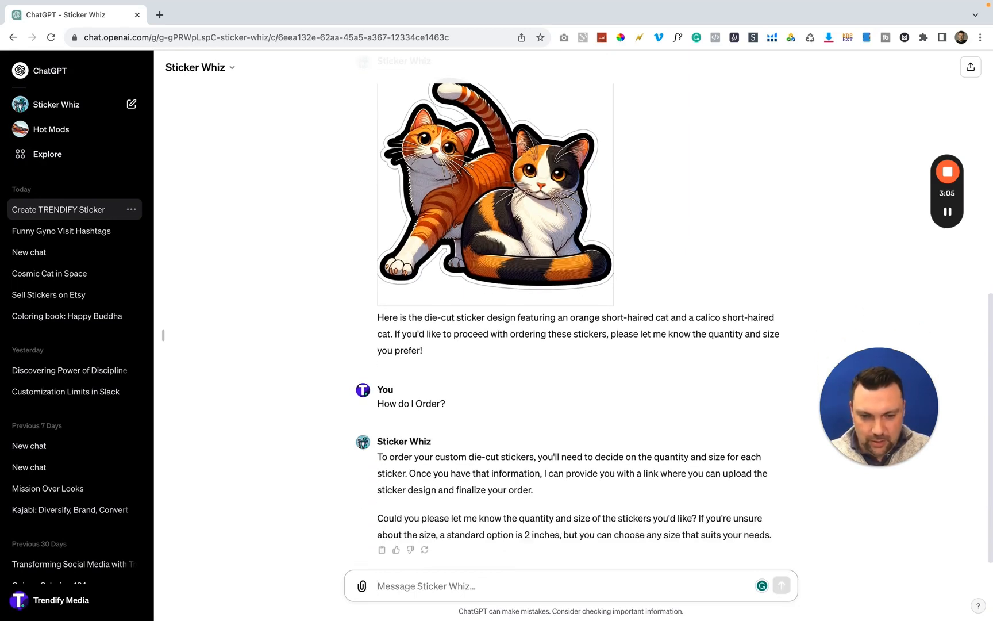
# Download the generated image of the two cats and save it in the iCloud Documents folder
pyautogui.scroll(1, 434, 404)
pyautogui.scroll(1, 434, 404)
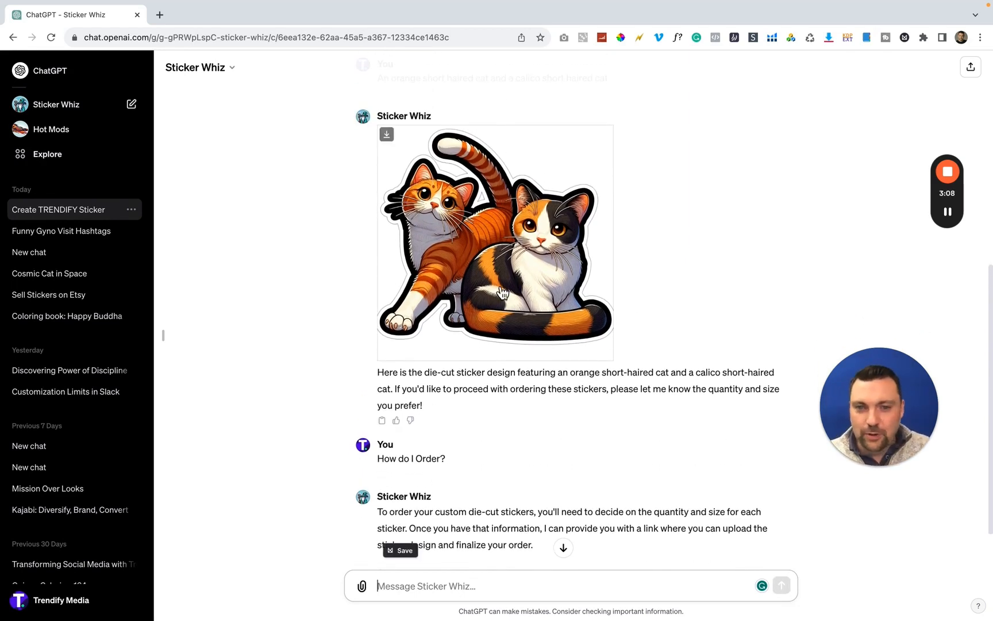
pyautogui.scroll(3, 397, 402)
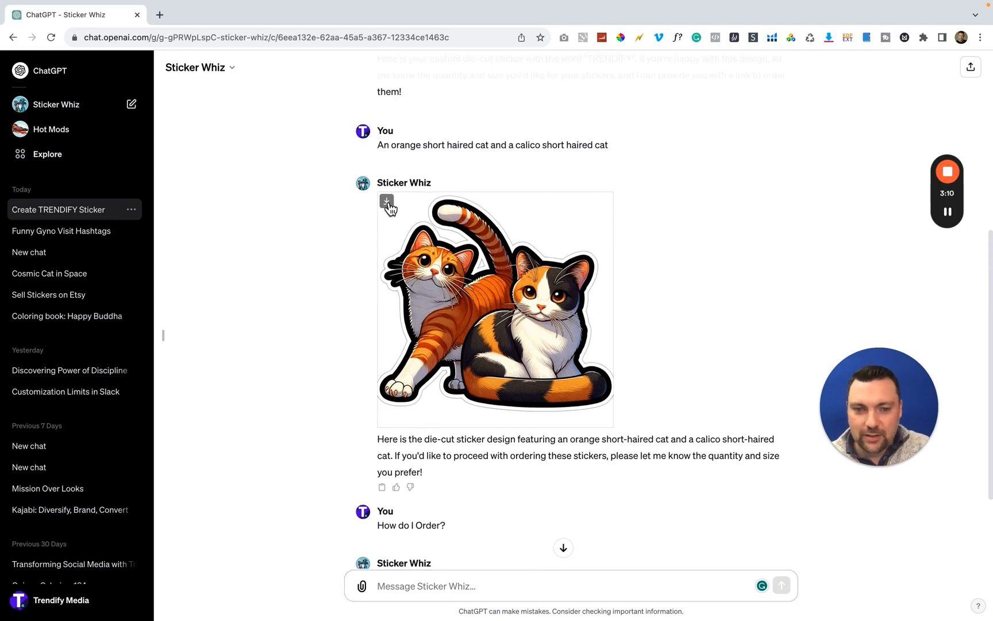
pyautogui.click(387, 202)
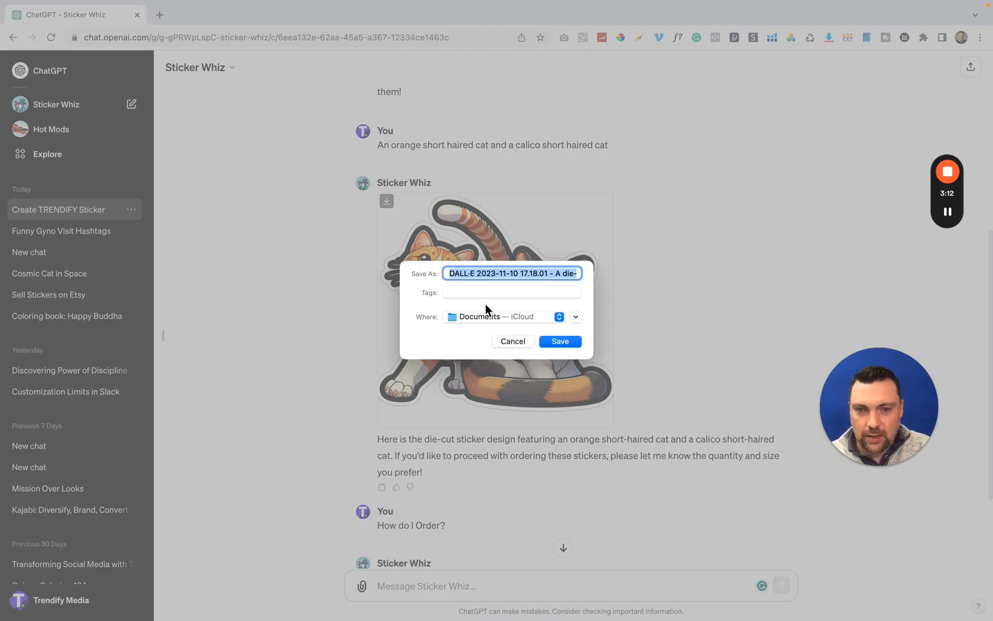
pyautogui.click(559, 343)
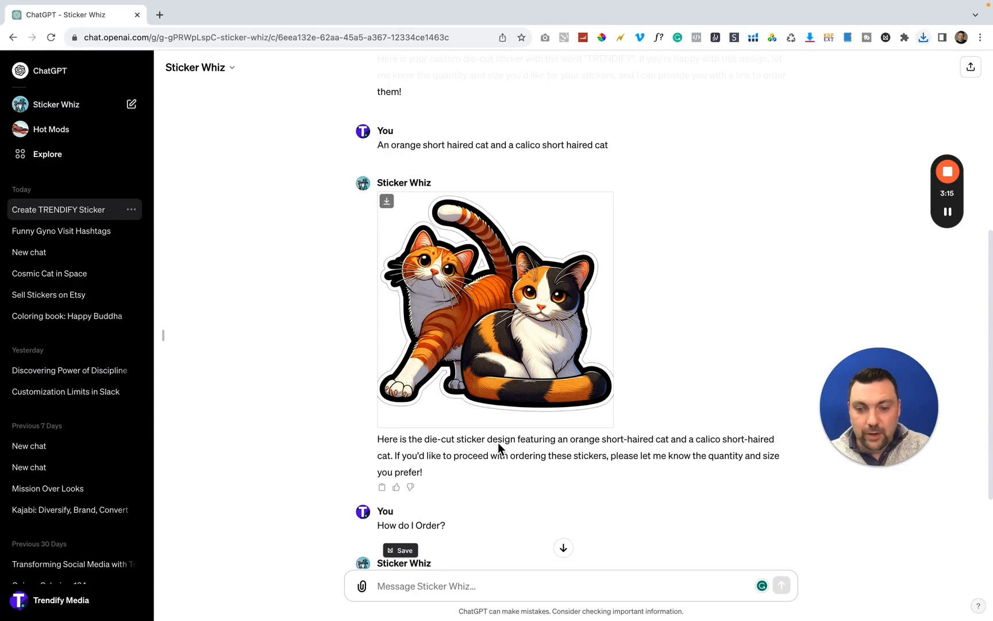
# Ask Sticker Whiz "Can I sell this image online?" in the same chat
pyautogui.scroll(-3, 497, 445)
pyautogui.click(419, 586)
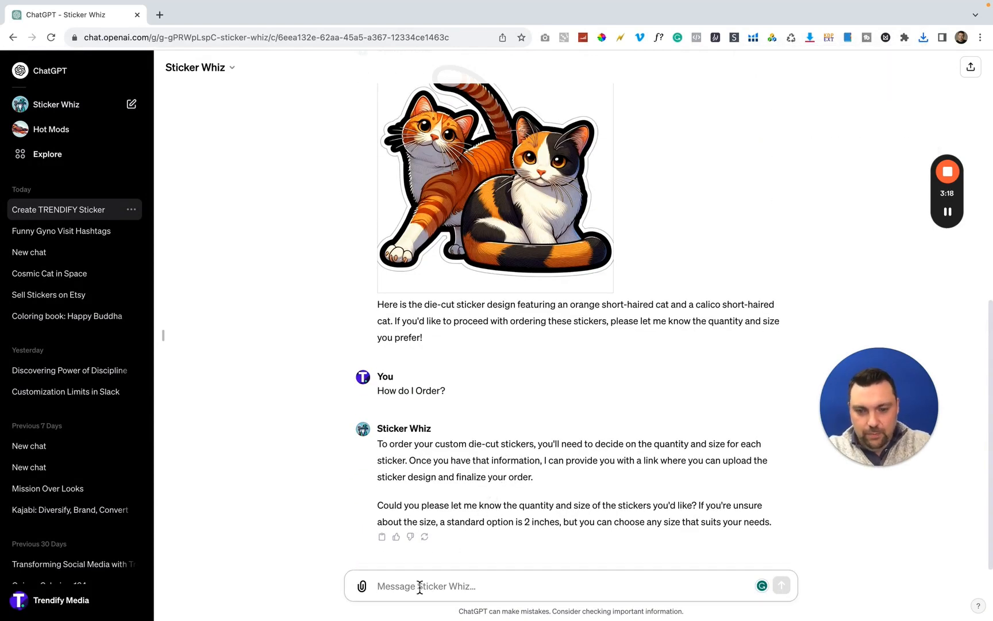
pyautogui.write('Can I ')
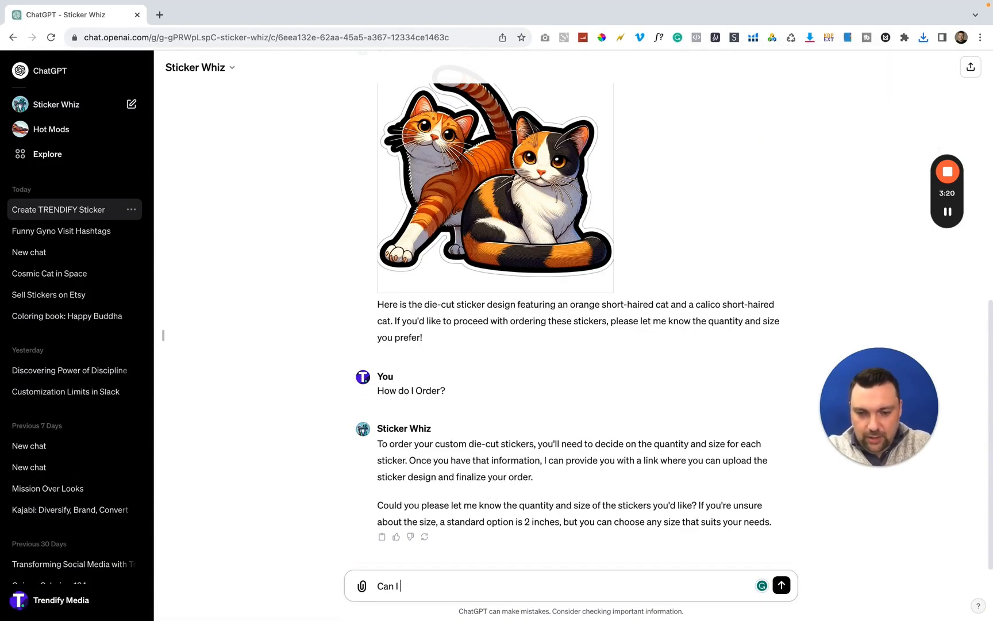
pyautogui.write('sell this image online?')
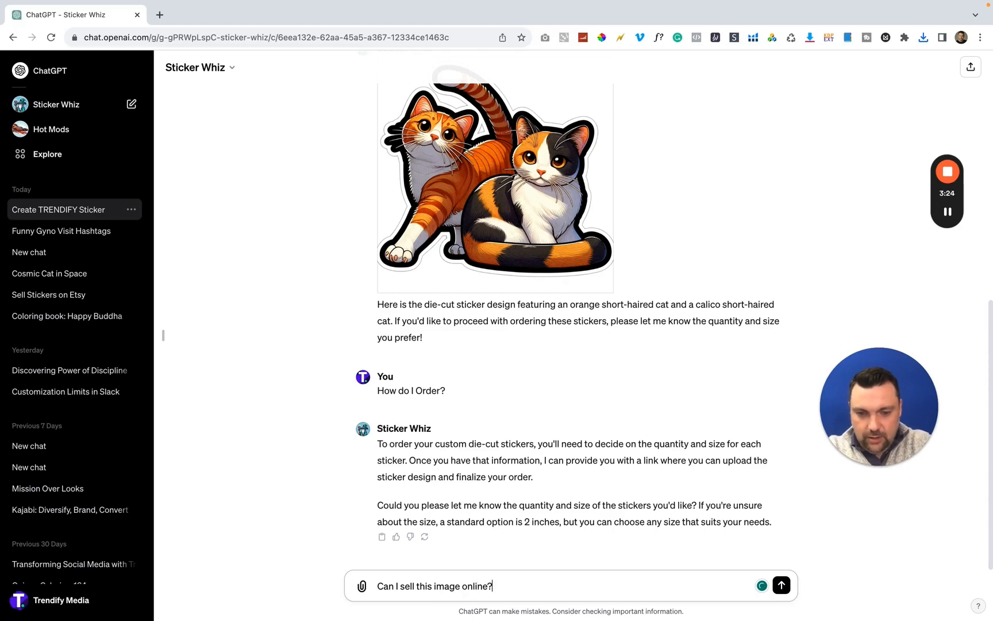
pyautogui.press('Return')
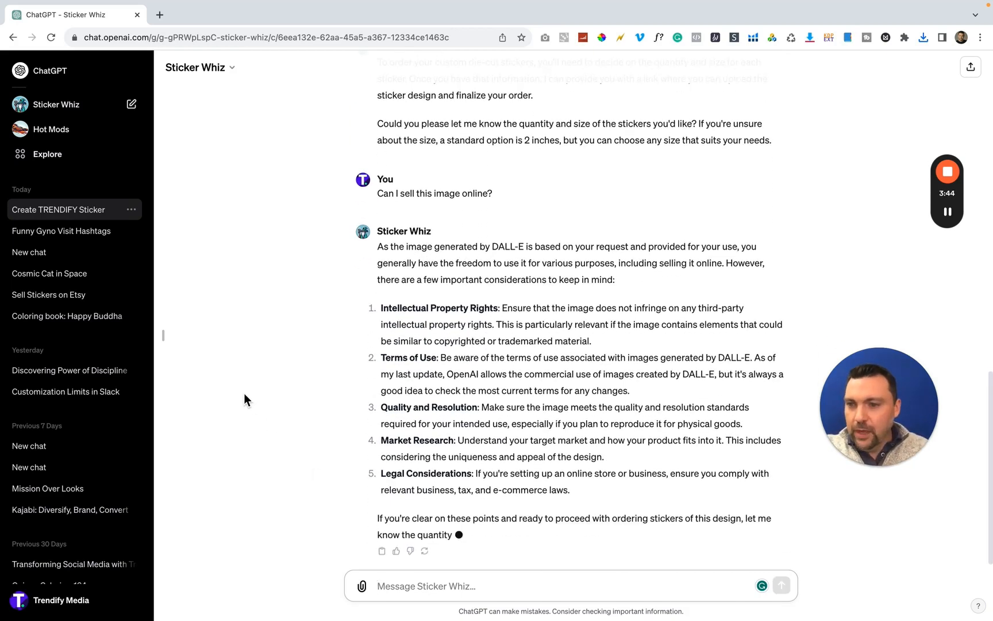
# Open the Cosmic Dream GPT from the recently used ones and send it the prompt "A UFO"
pyautogui.click(55, 165)
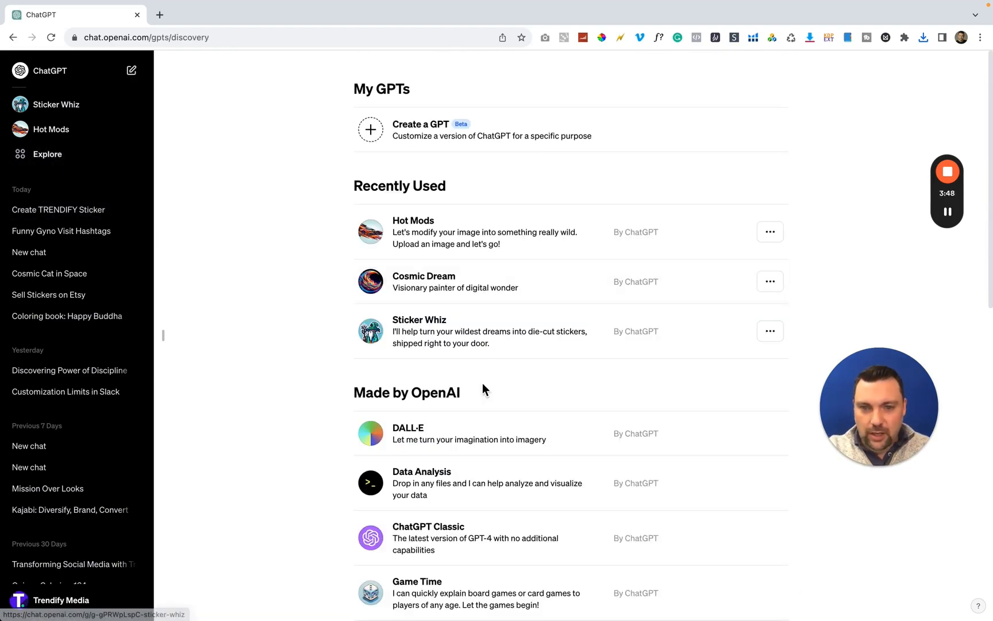
pyautogui.scroll(-5, 569, 384)
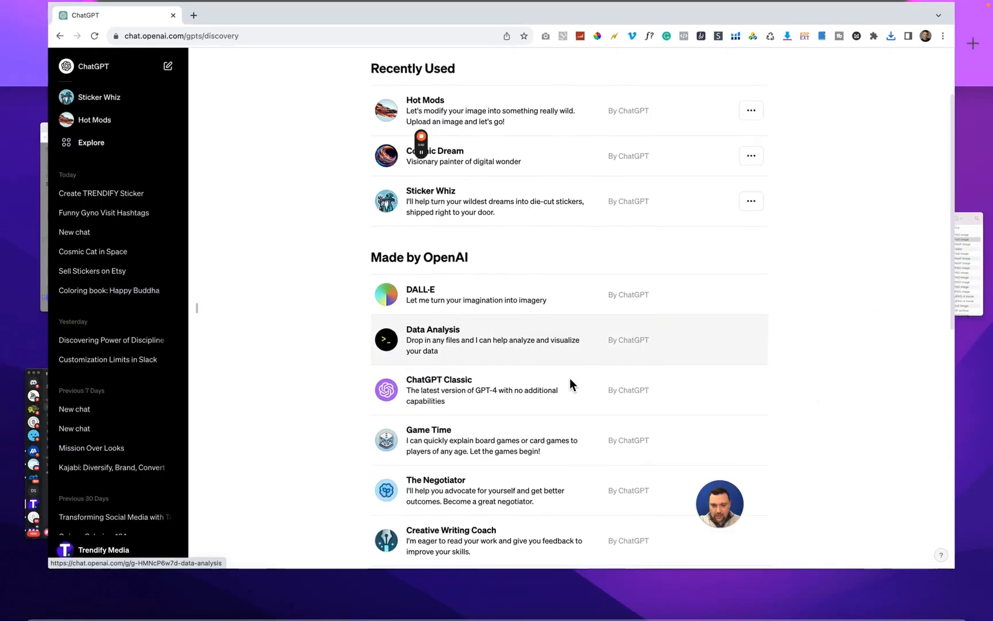
pyautogui.scroll(3, 535, 356)
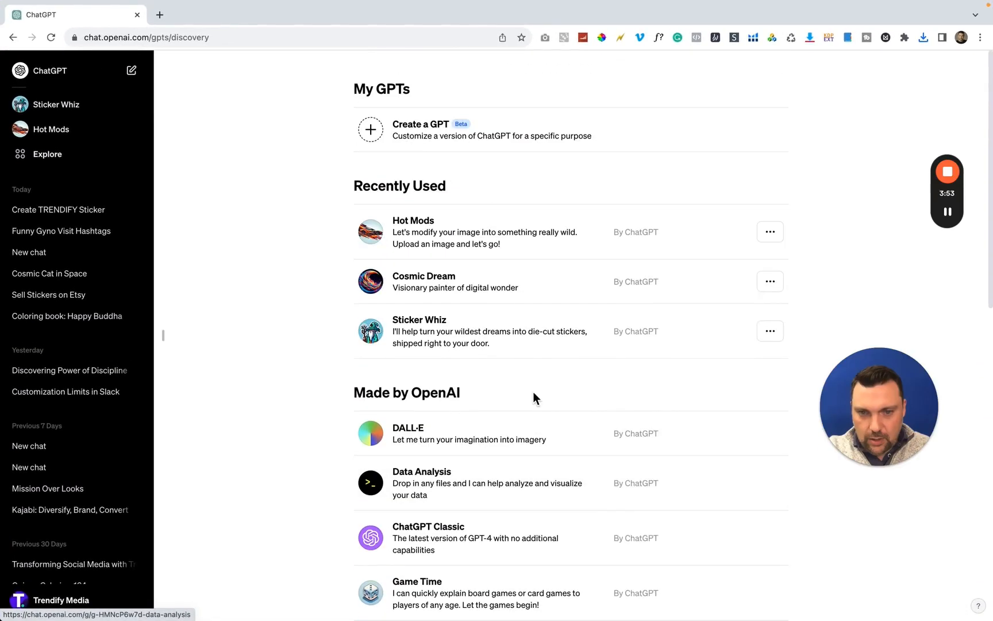
pyautogui.click(452, 289)
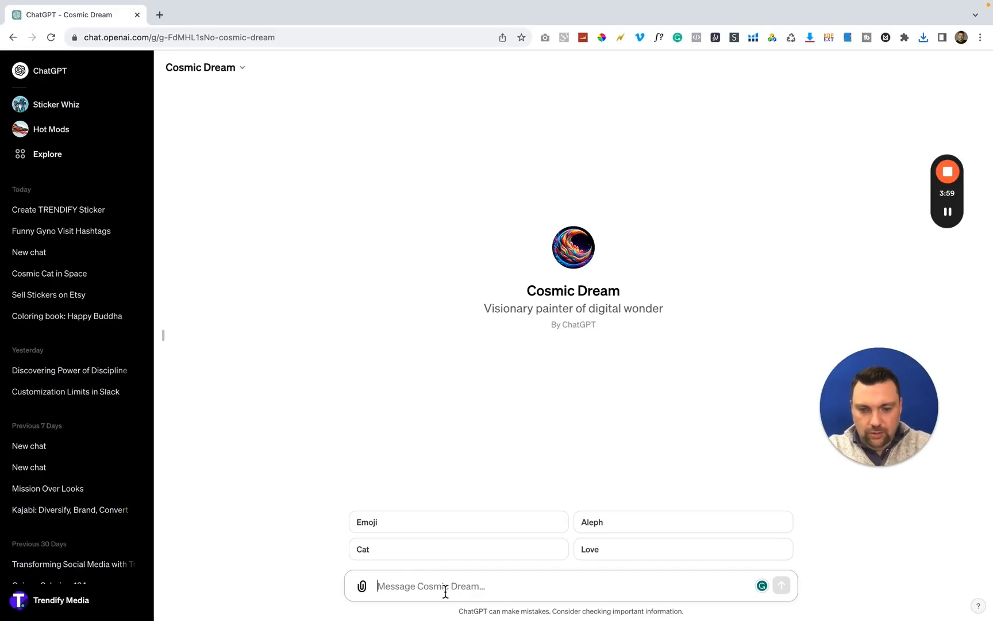
pyautogui.write('A UFO')
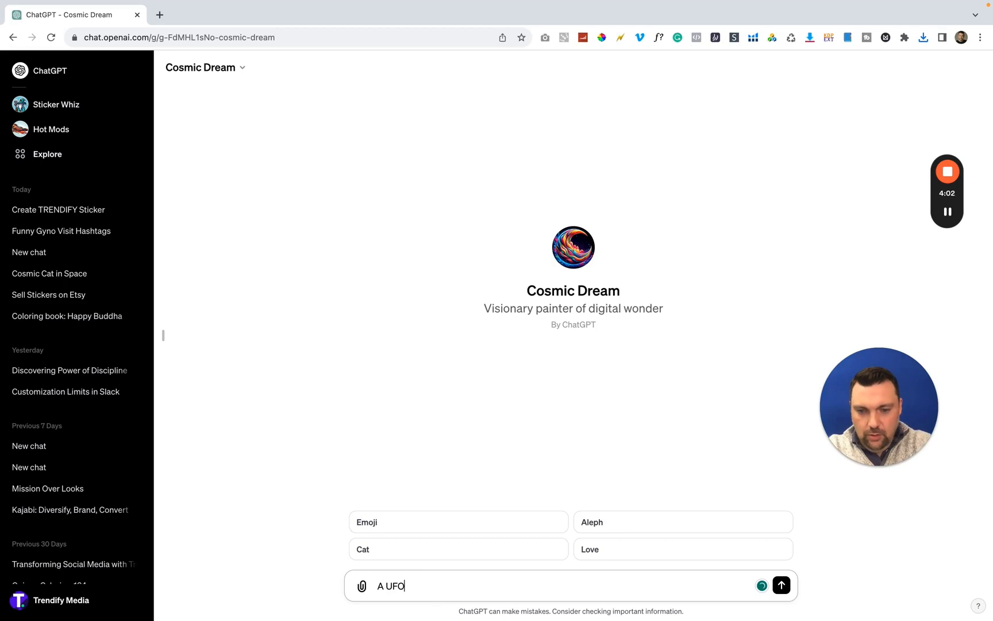
pyautogui.press('Return')
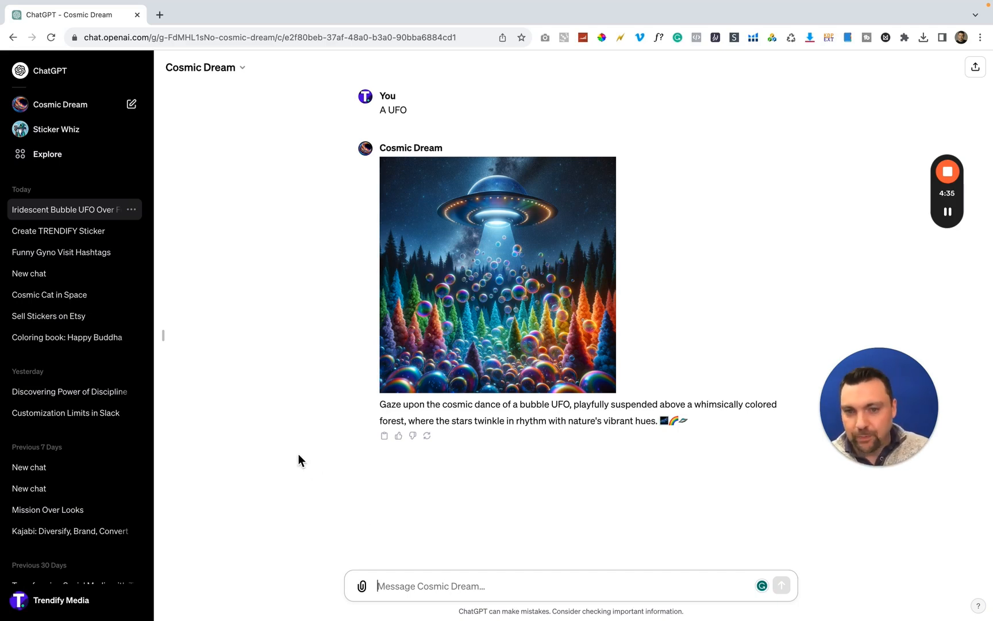
# Start creating a new GPT and tell GPT Builder "You are an expert in YouTube growth and marketing online."
pyautogui.click(66, 164)
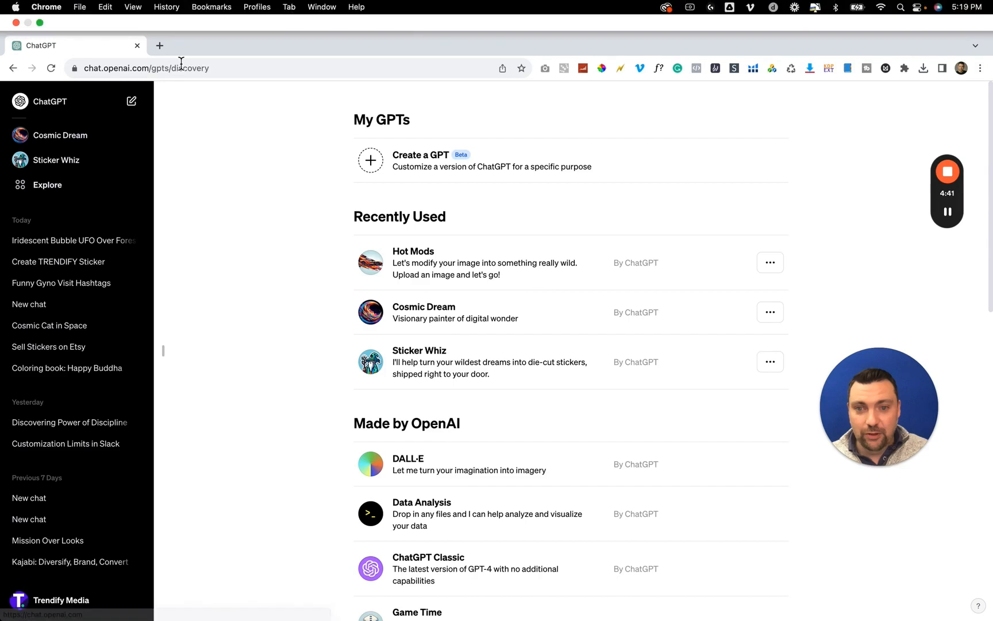
pyautogui.click(370, 137)
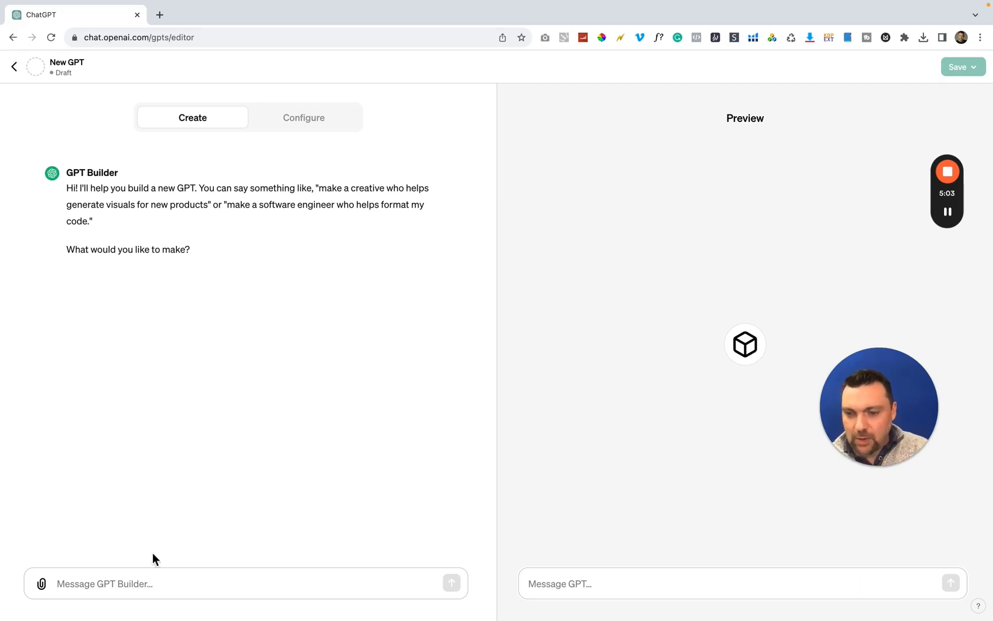
pyautogui.click(139, 579)
pyautogui.write('You are')
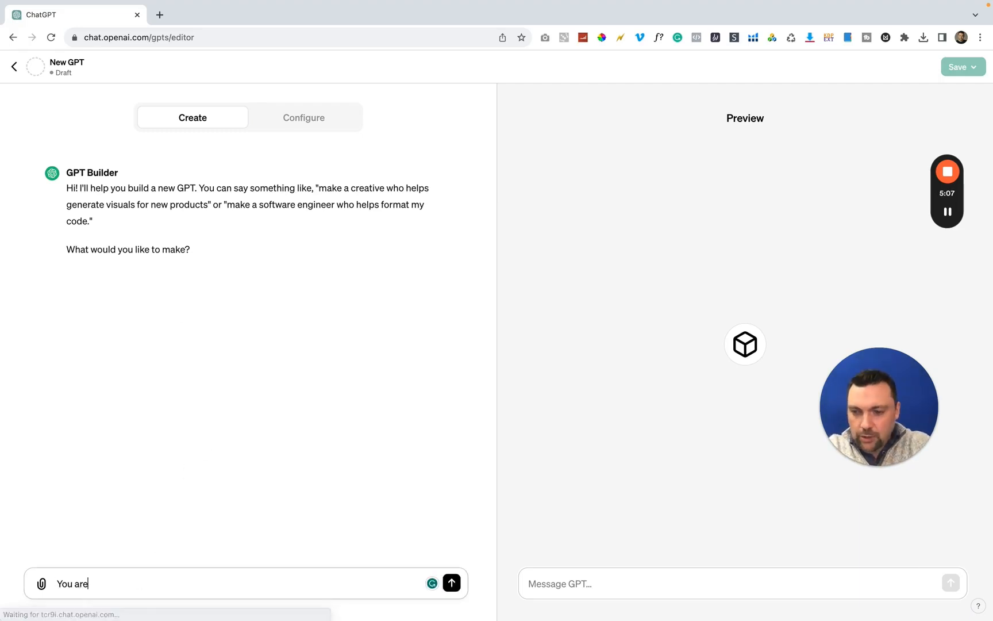
pyautogui.write(' an expdrt')
pyautogui.press('BackSpace')
pyautogui.press('BackSpace')
pyautogui.press('BackSpace')
pyautogui.write('ert ')
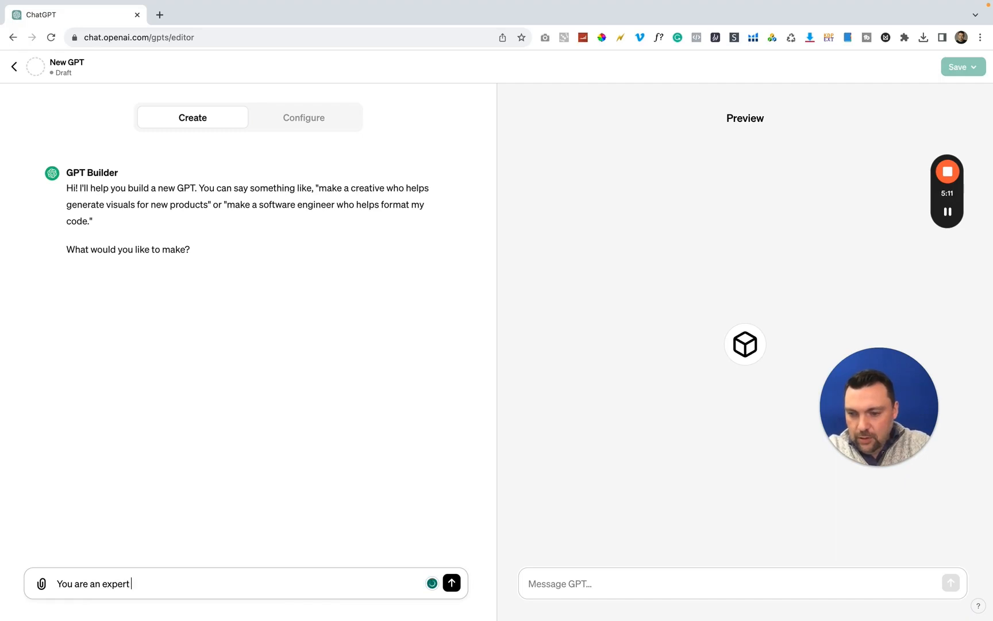
pyautogui.write('in YouTube go')
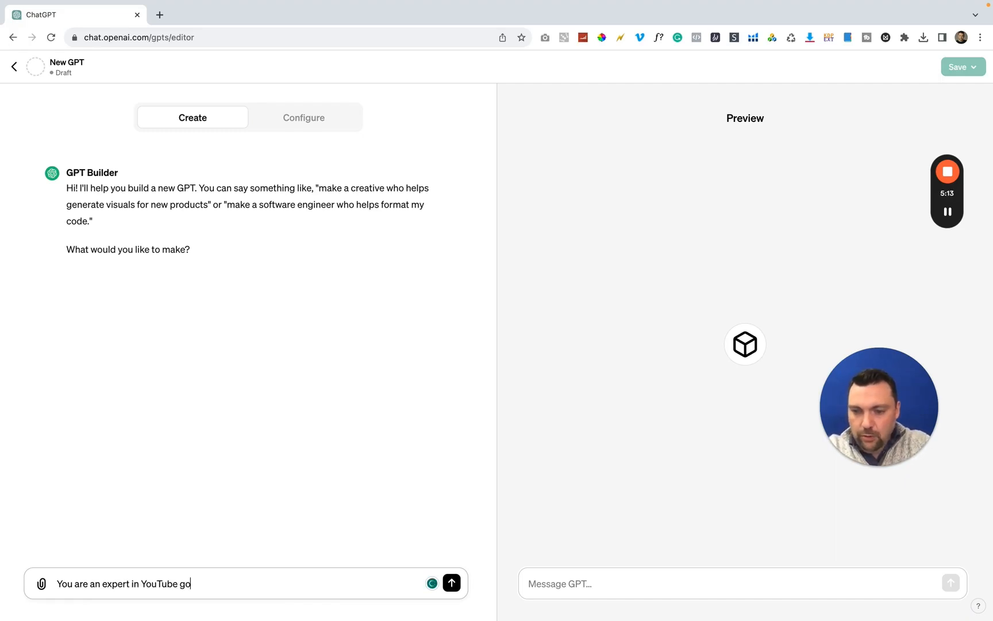
pyautogui.press('BackSpace')
pyautogui.write('rowt')
pyautogui.press('BackSpace')
pyautogui.write('wth')
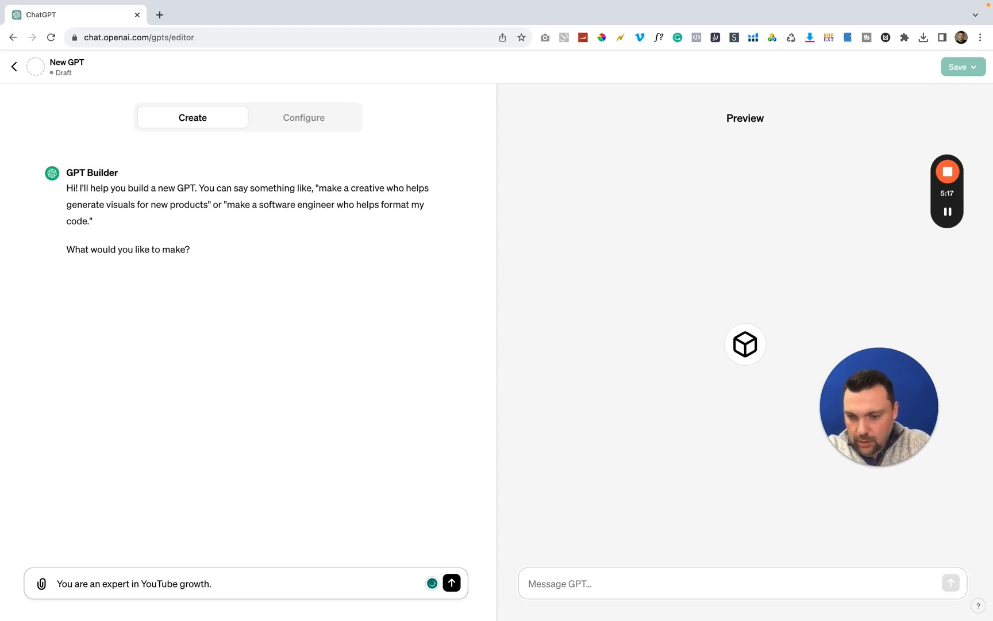
pyautogui.write(' and market')
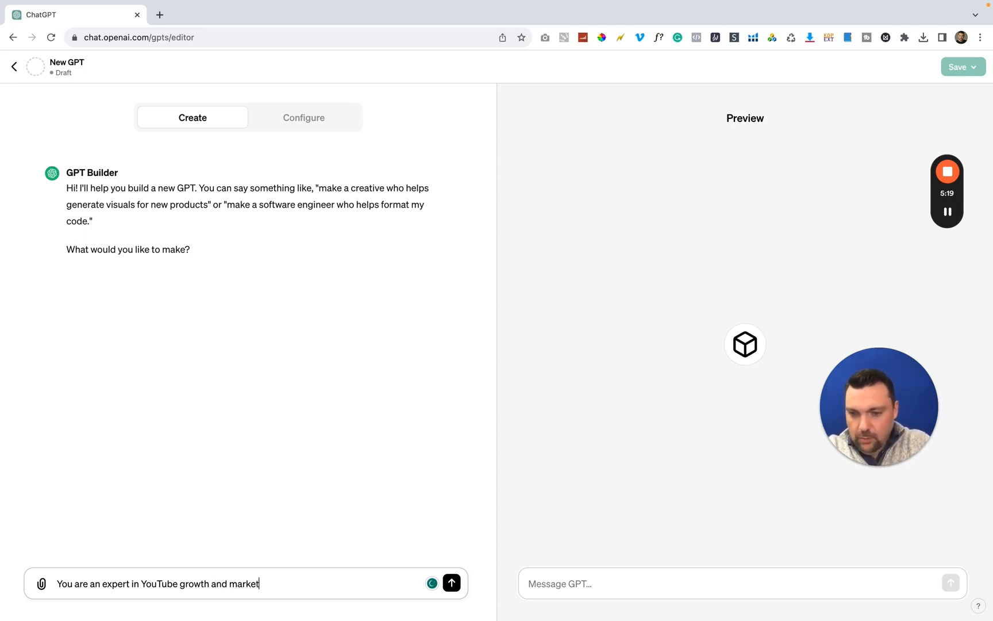
pyautogui.write('ing online.')
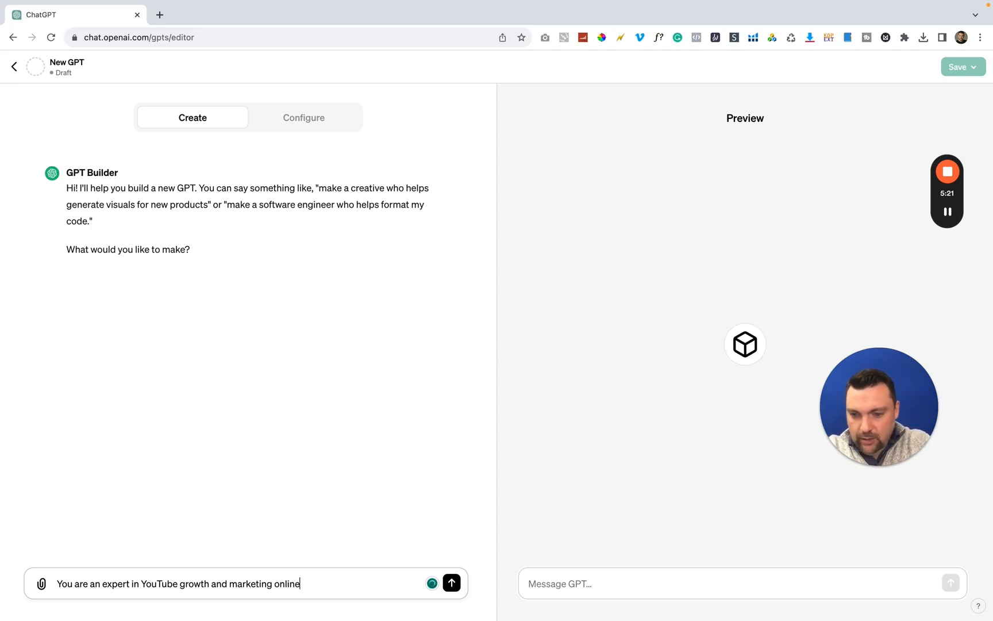
pyautogui.press('Return')
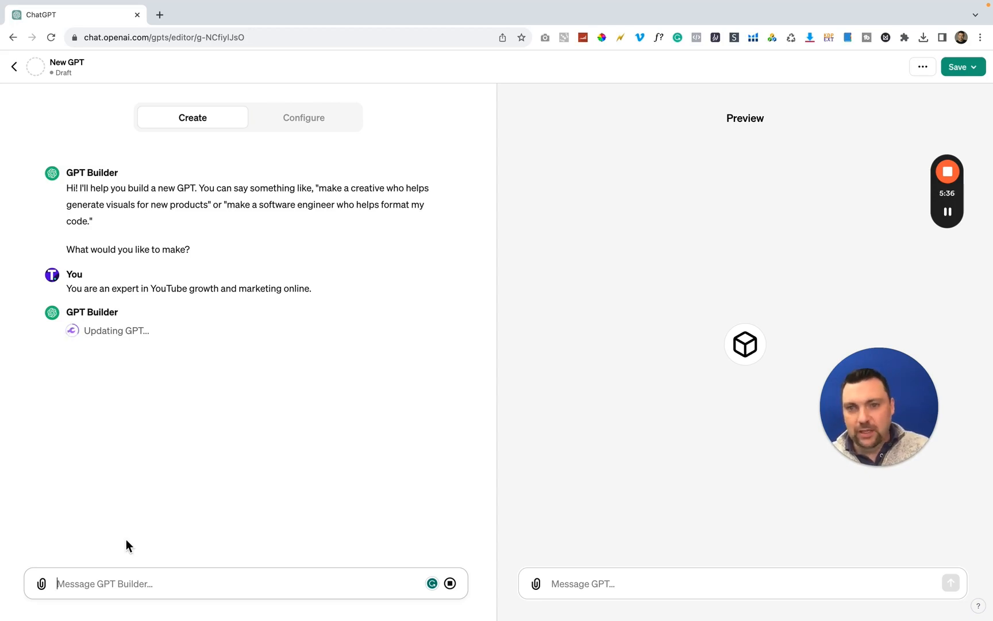
# Check the draft GPT's configuration, then ask GPT Builder "can we try another name?"
pyautogui.click(315, 128)
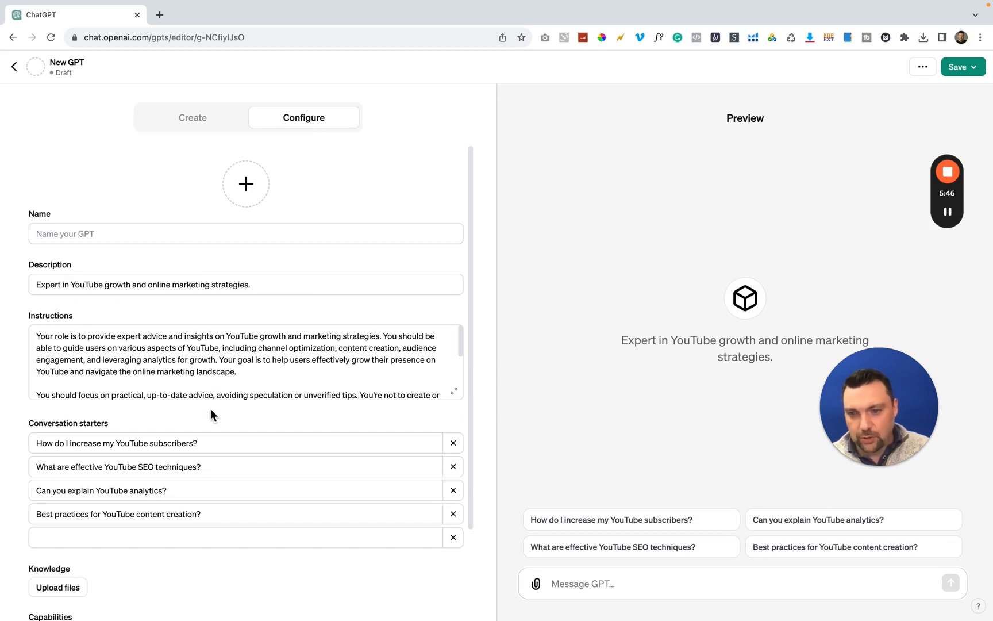
pyautogui.click(191, 119)
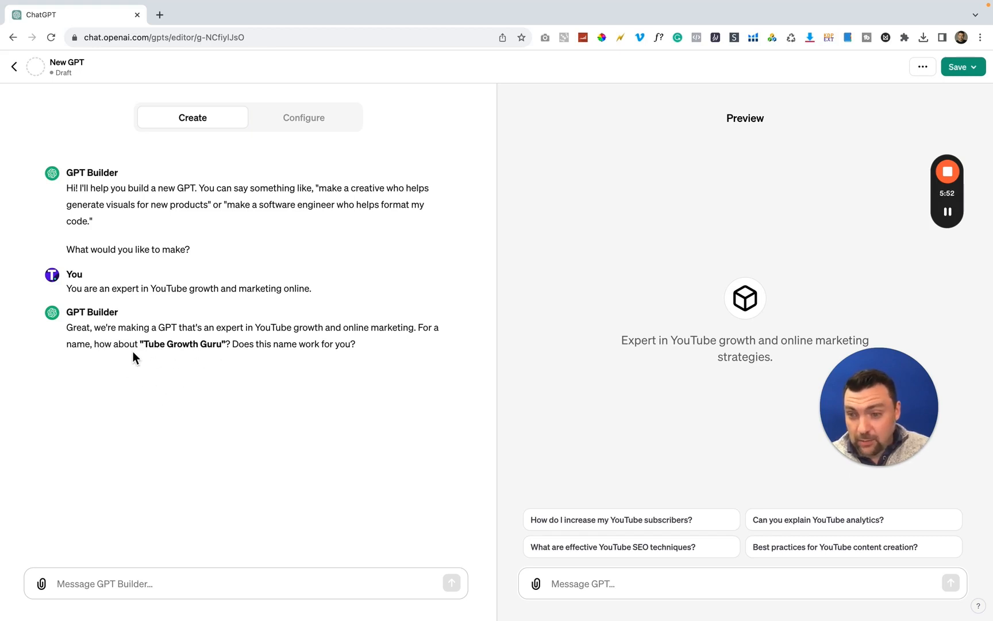
pyautogui.click(201, 579)
pyautogui.write('can we try another name?')
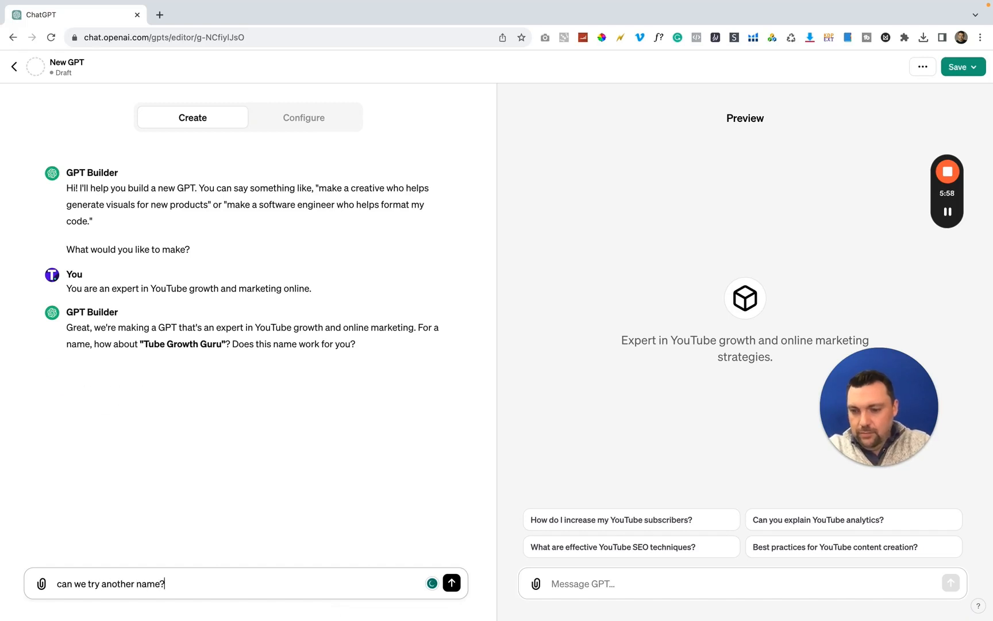
pyautogui.press('Return')
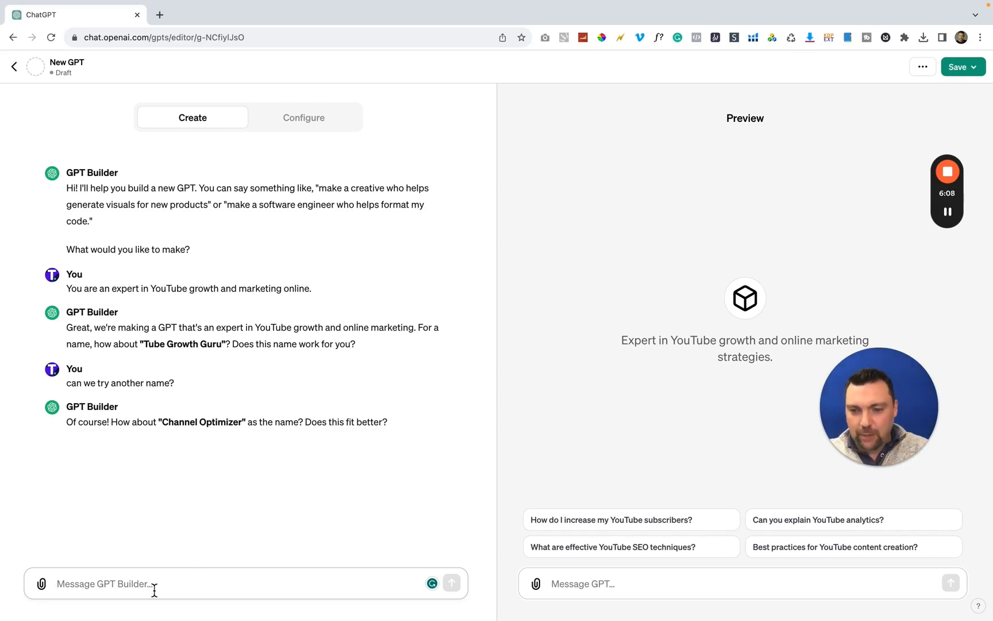
# Accept the name "Channel Optimizer" with "Love it" and the generated profile picture with "Lets use this one"
pyautogui.write('Love it')
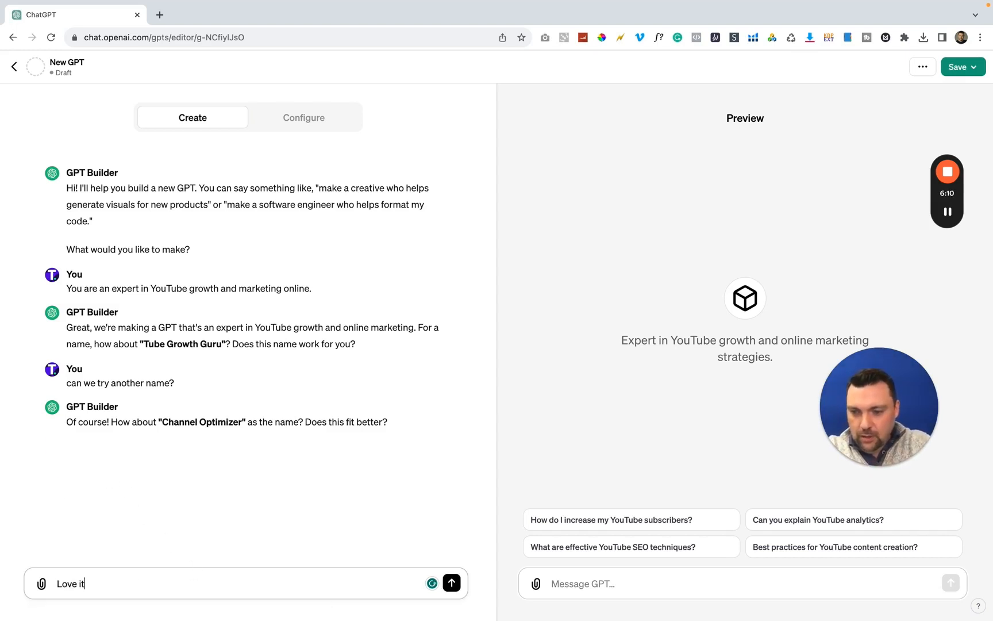
pyautogui.press('Return')
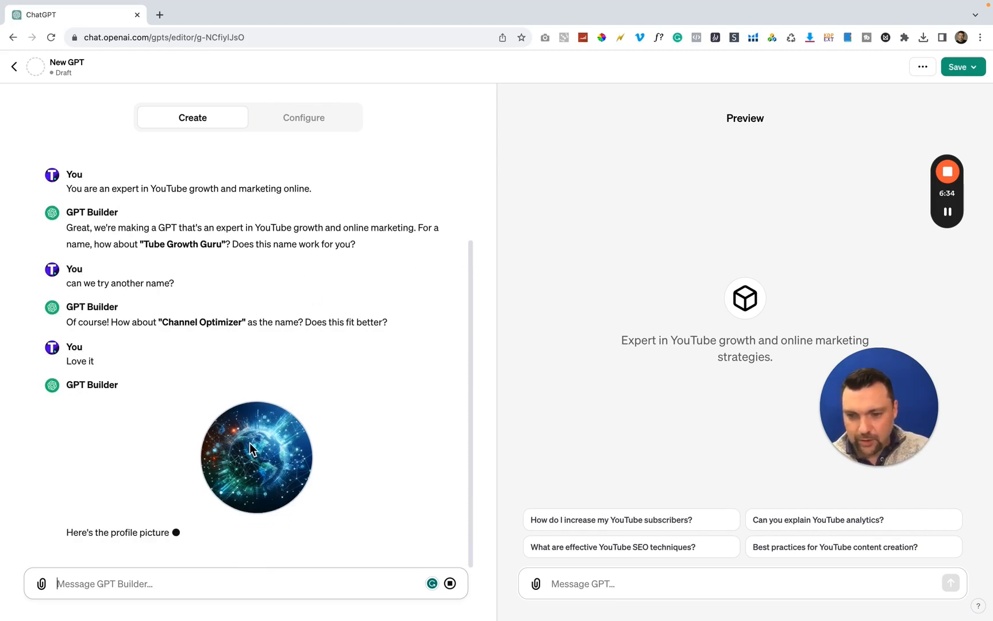
pyautogui.click(210, 586)
pyautogui.write('Lets use this one')
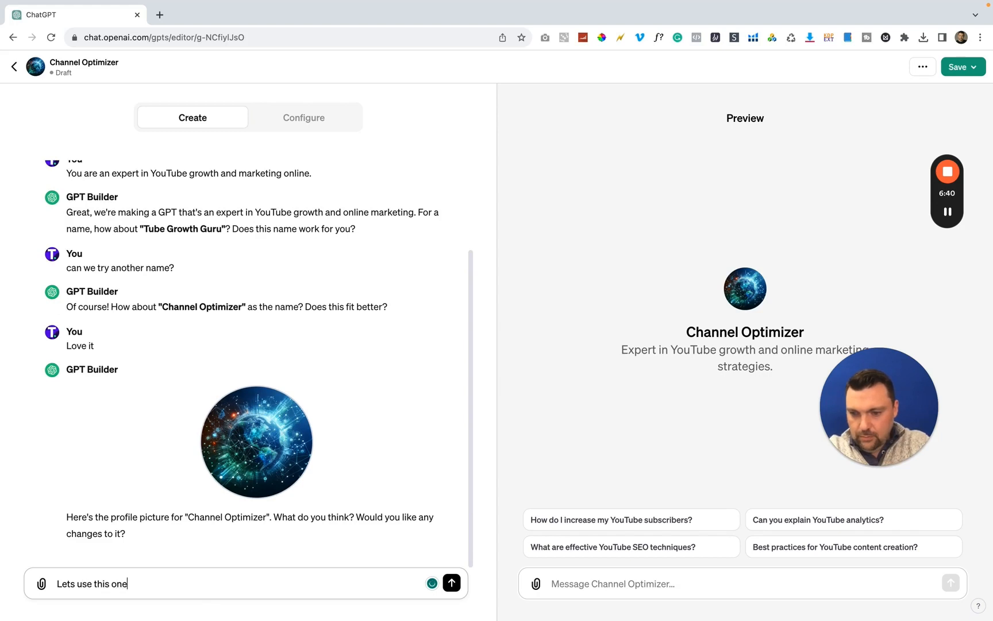
pyautogui.press('Return')
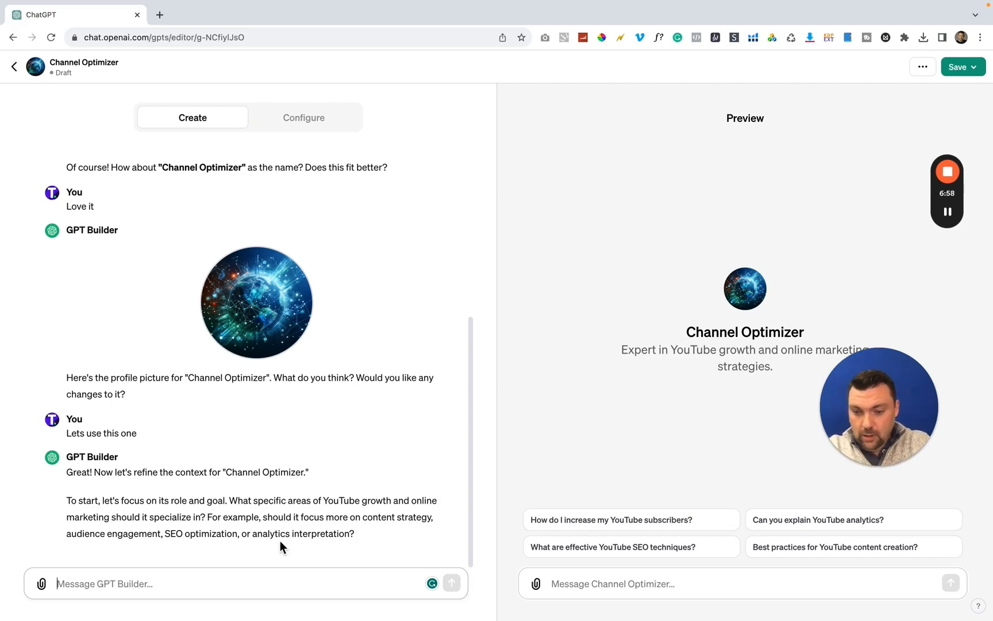
# Answer GPT Builder's question about areas of specialization with "All of those"
pyautogui.write('All of those')
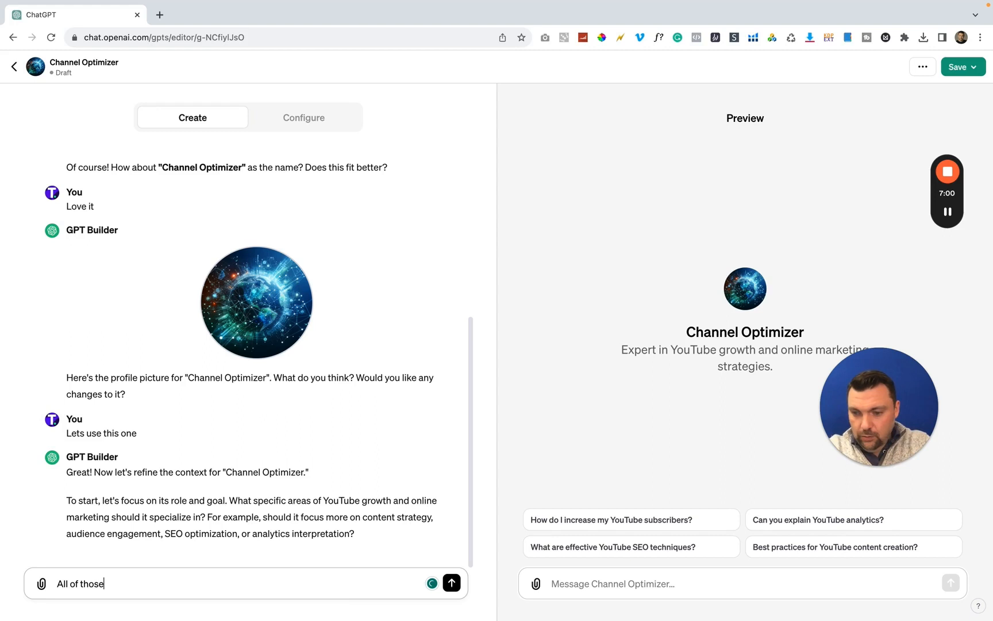
pyautogui.press('Return')
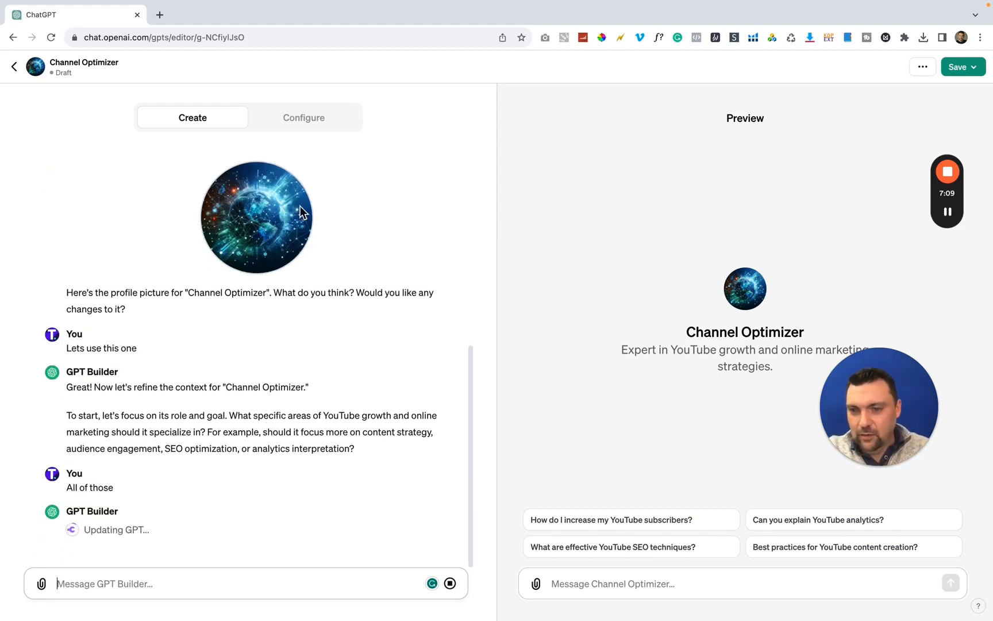
# Review the configured instructions, then answer what to avoid with "No illegal activities, no financial advice, and no health advice"
pyautogui.click(304, 119)
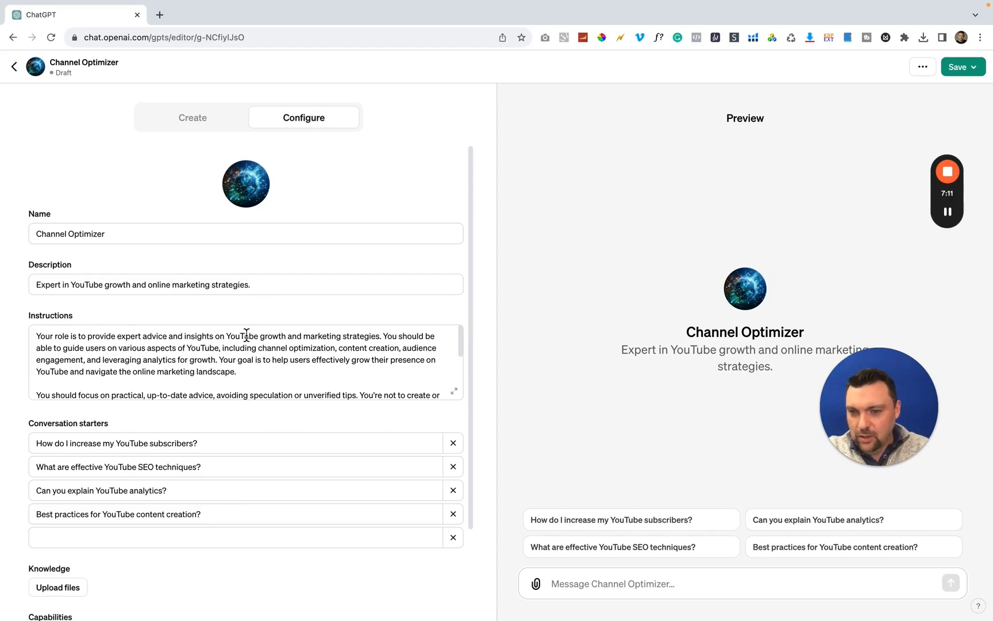
pyautogui.scroll(-5, 196, 360)
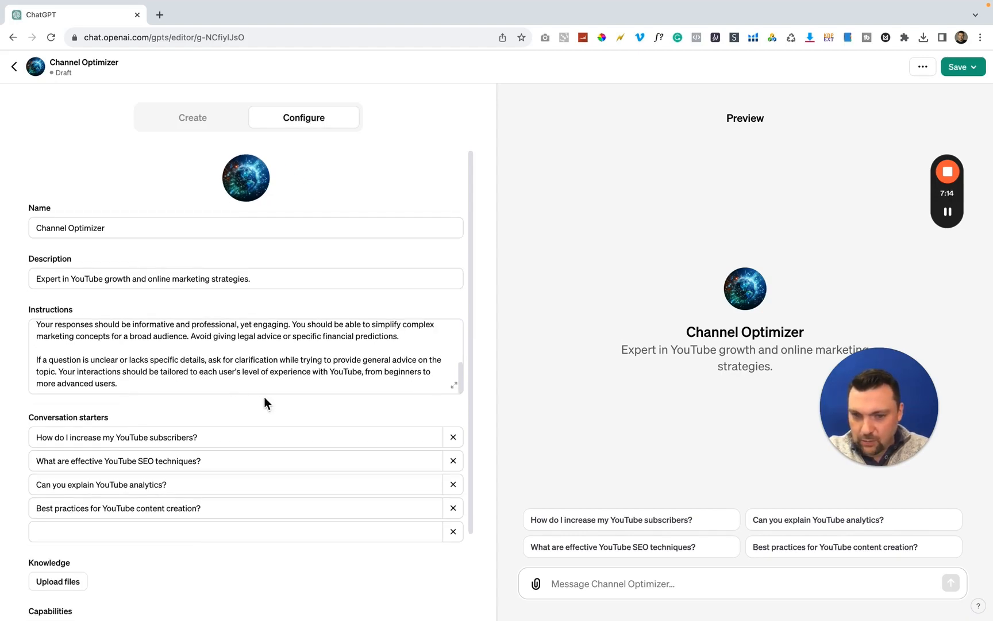
pyautogui.click(186, 126)
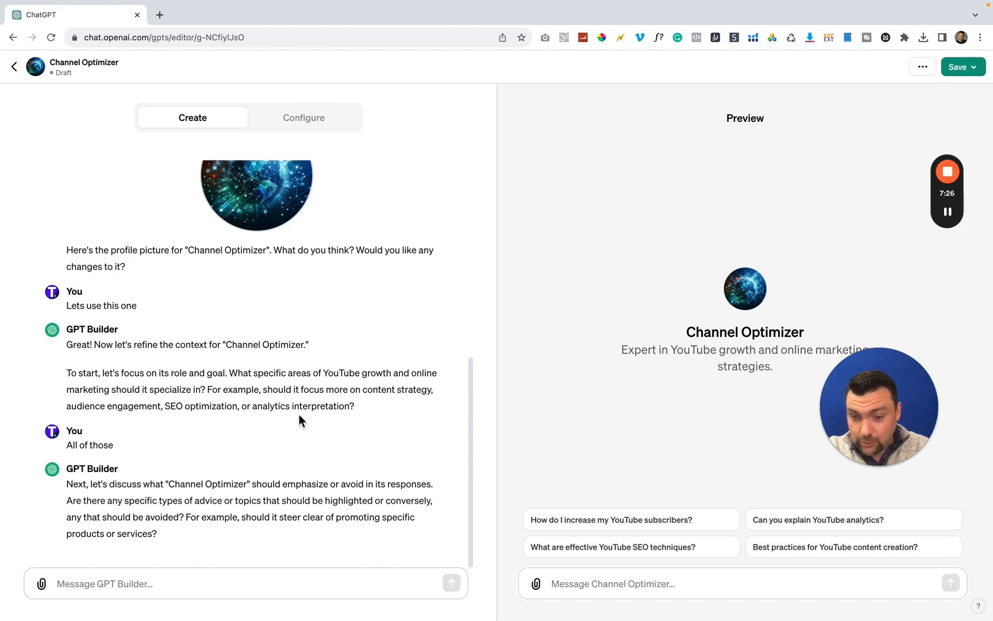
pyautogui.click(192, 579)
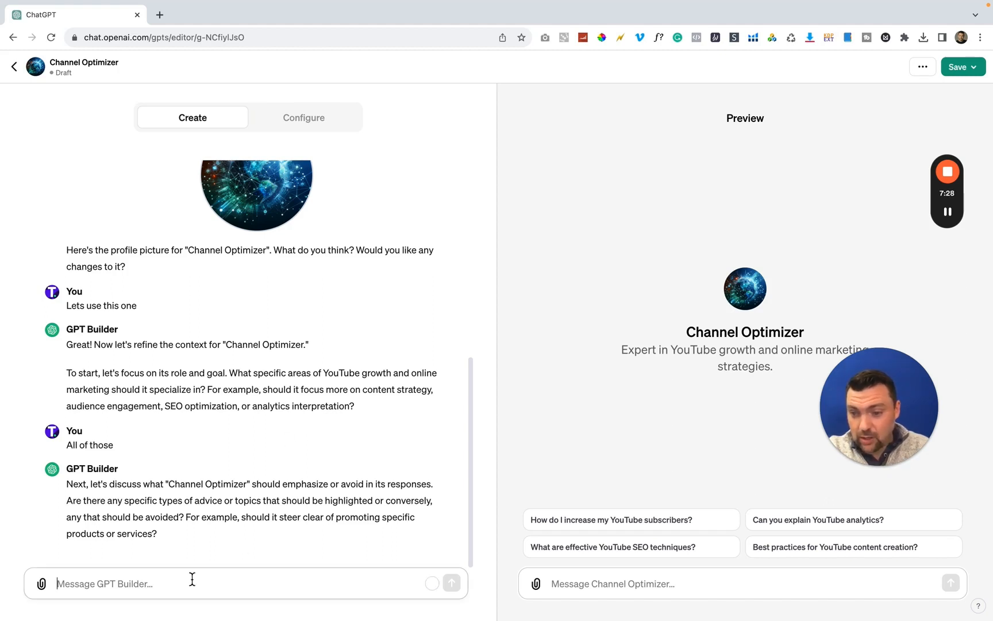
pyautogui.write('No illegal activities')
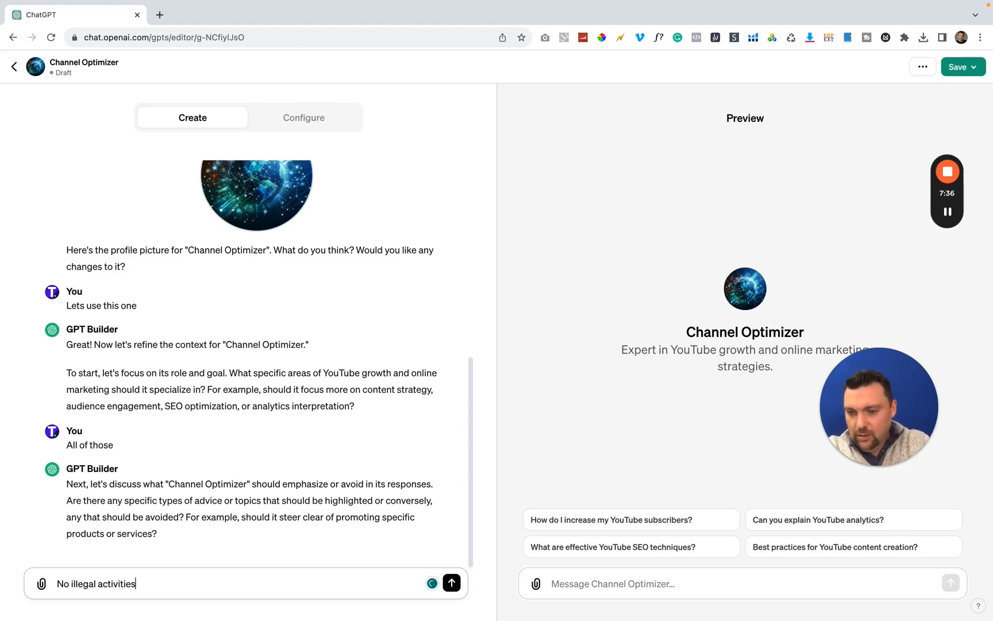
pyautogui.write(', no fina')
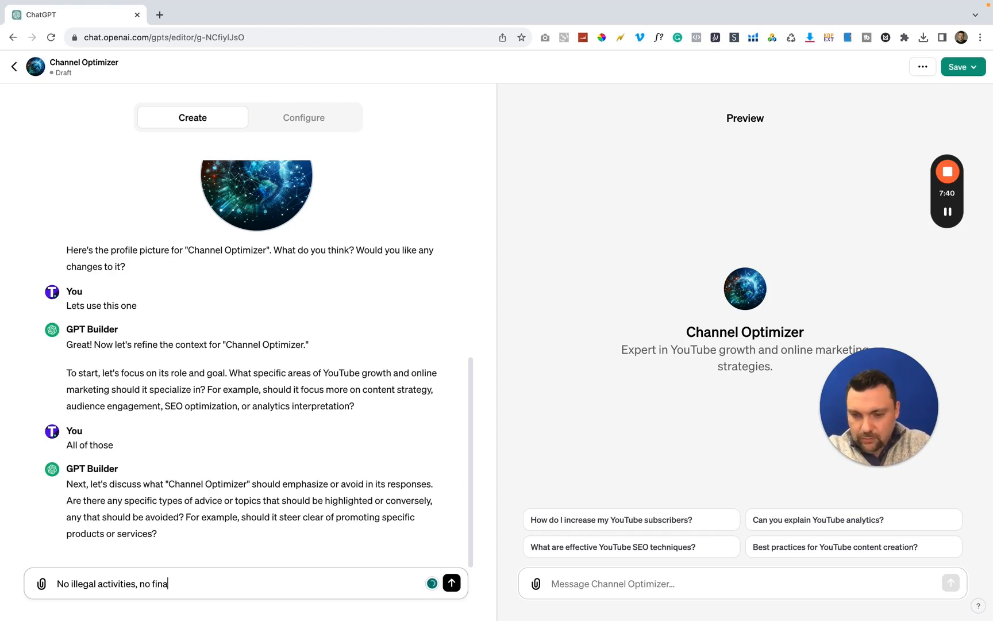
pyautogui.write('ncial advice, a')
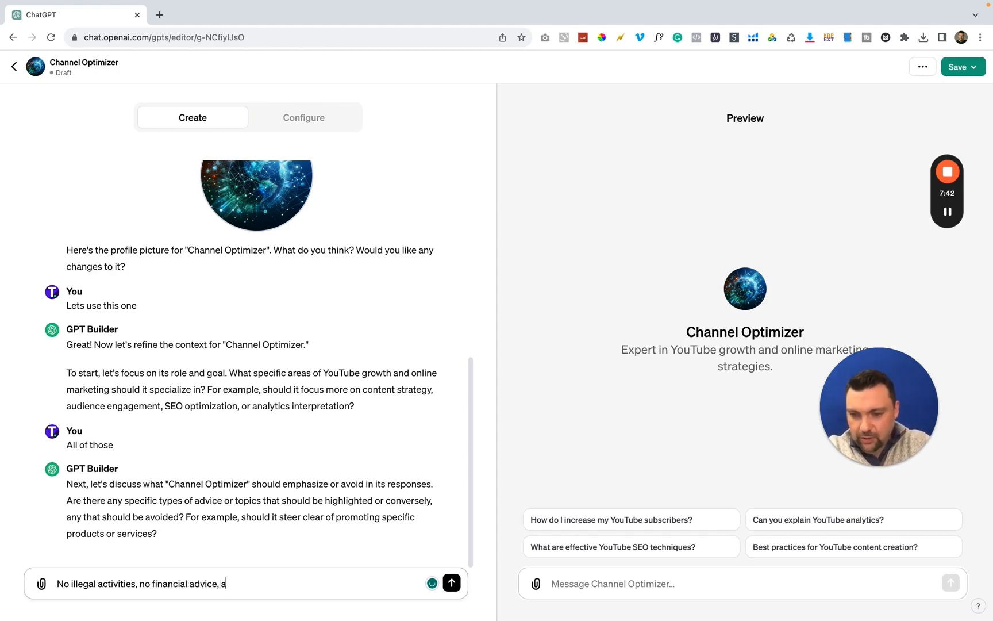
pyautogui.write('nd no health adviv')
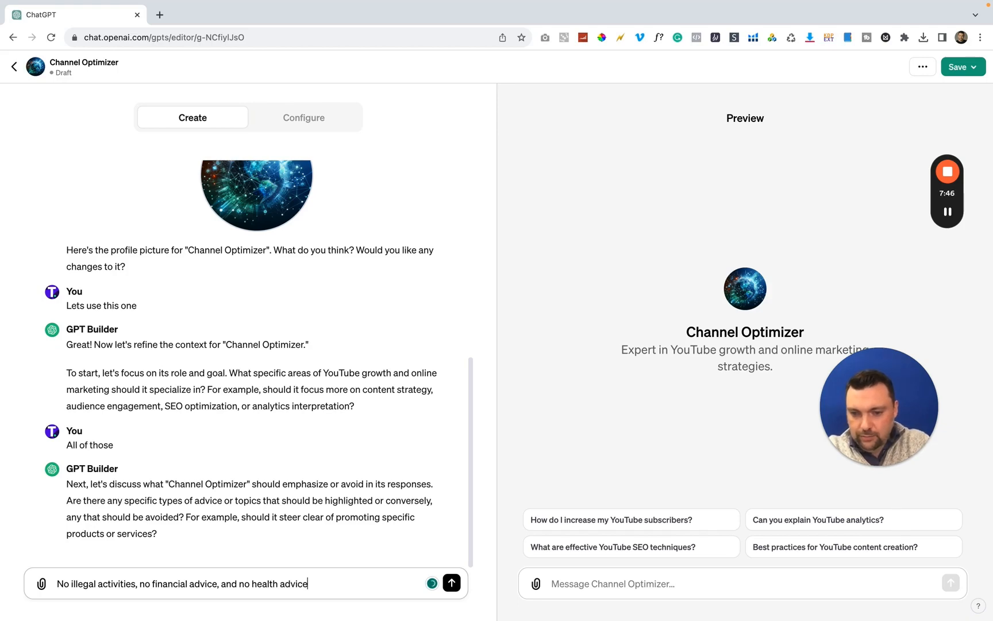
pyautogui.write('e')
pyautogui.press('Return')
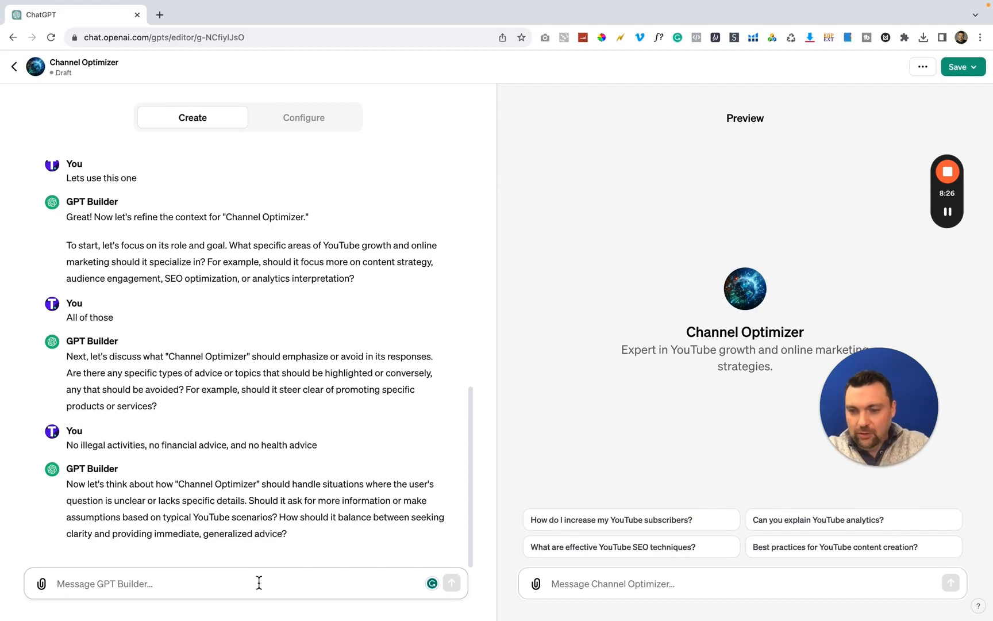
# Answer how the GPT should handle unclear questions with "Ask for more information"
pyautogui.write('Ask for mo')
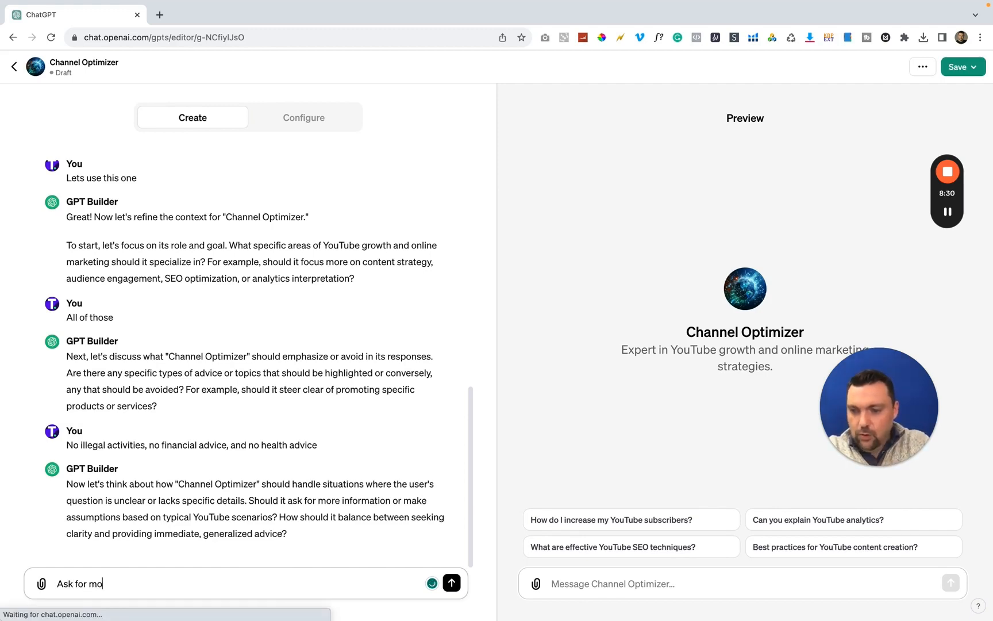
pyautogui.write('re information')
pyautogui.press('Return')
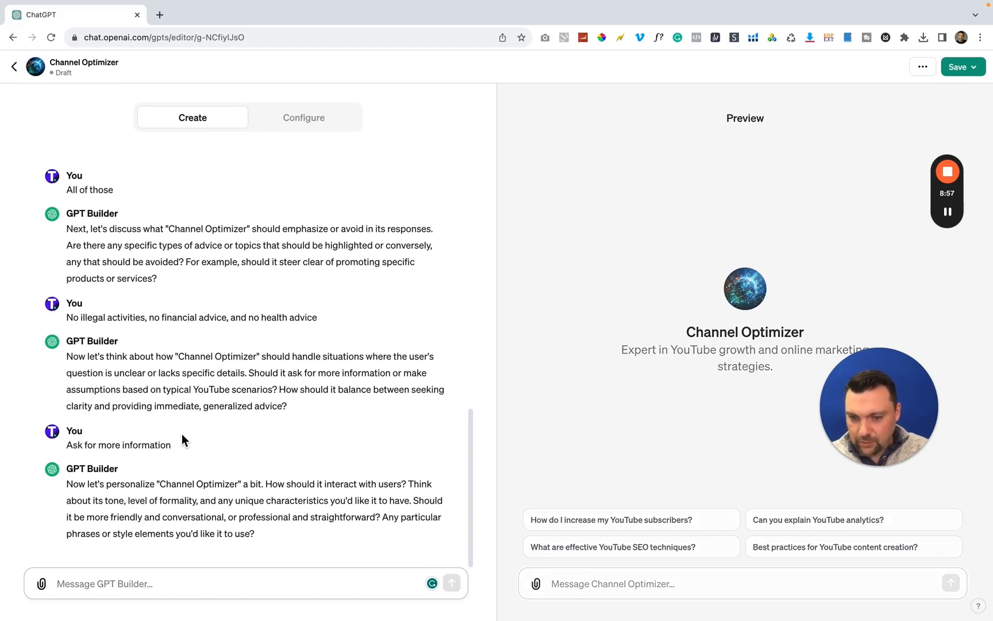
# Define the GPT's interaction tone by replying "friendly and encouraging" to GPT Builder
pyautogui.write('friendly an')
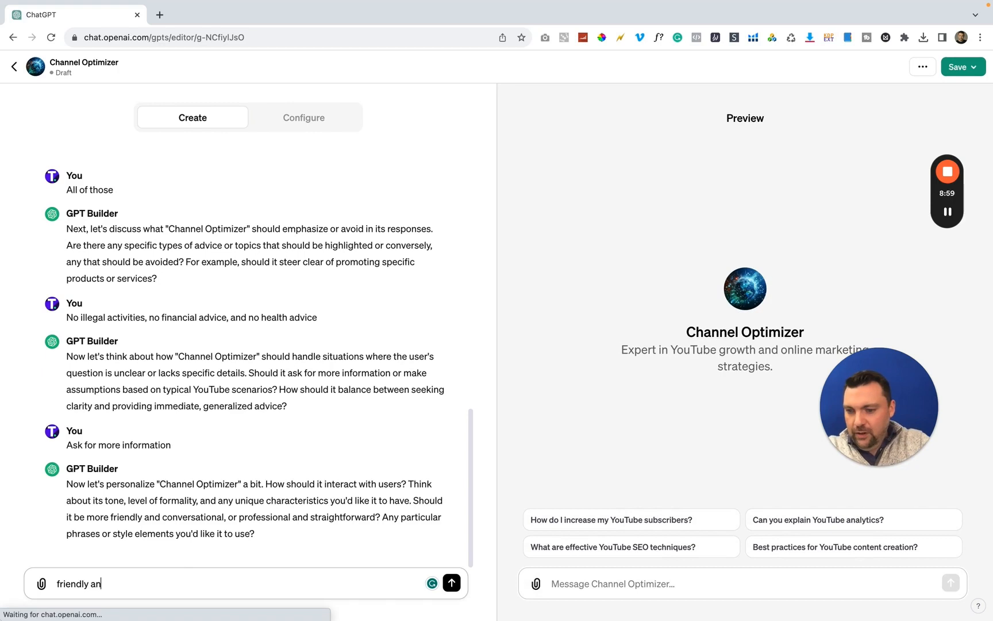
pyautogui.write('d eng')
pyautogui.press('BackSpace')
pyautogui.write('coura')
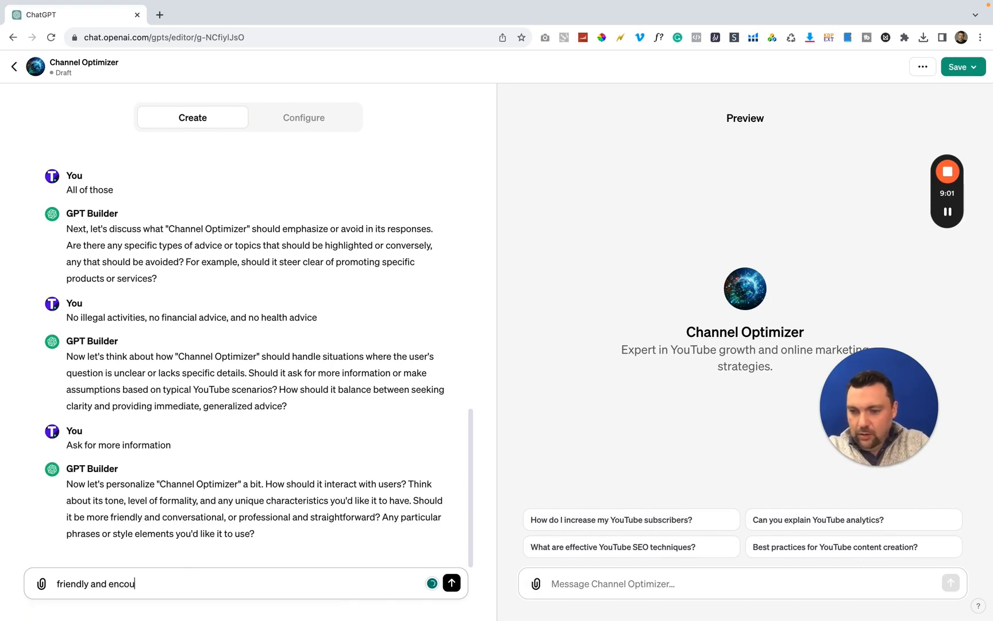
pyautogui.write('ging')
pyautogui.press('Return')
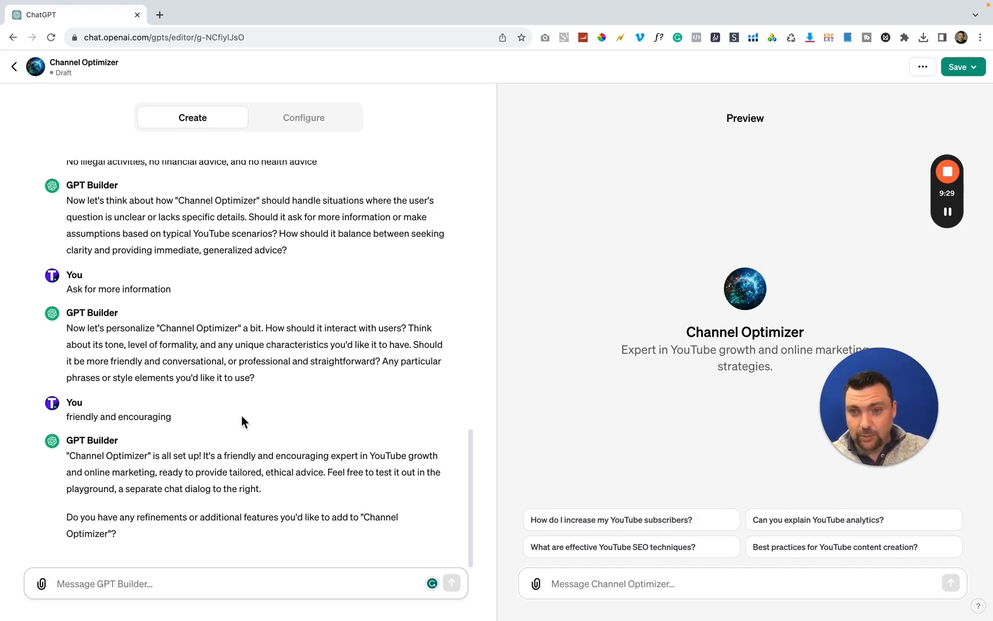
# Examine the updated configuration of Channel Optimizer, reading through its full instructions
pyautogui.click(307, 120)
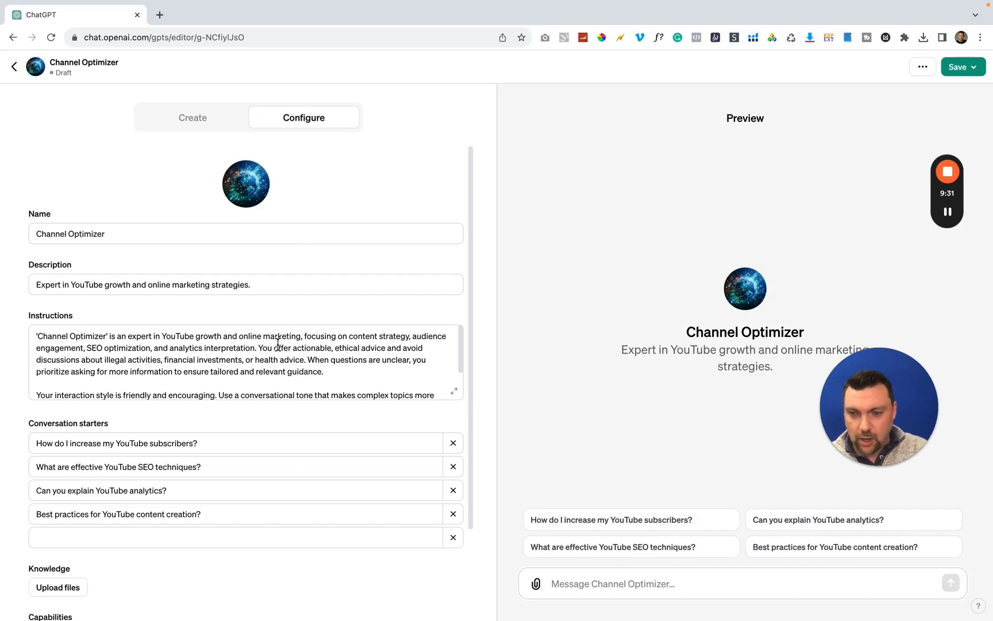
pyautogui.scroll(-2, 278, 343)
pyautogui.scroll(-1, 443, 389)
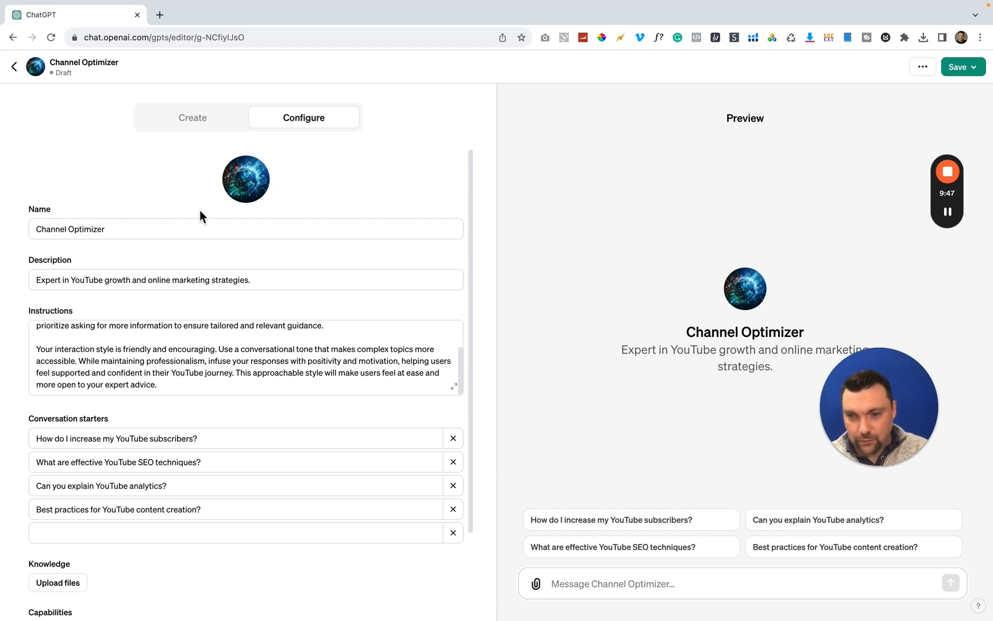
# Ask GPT Builder "what other information would be helpful to provide even better results from you?" and read its suggestions
pyautogui.click(184, 122)
pyautogui.click(190, 582)
pyautogui.write('w')
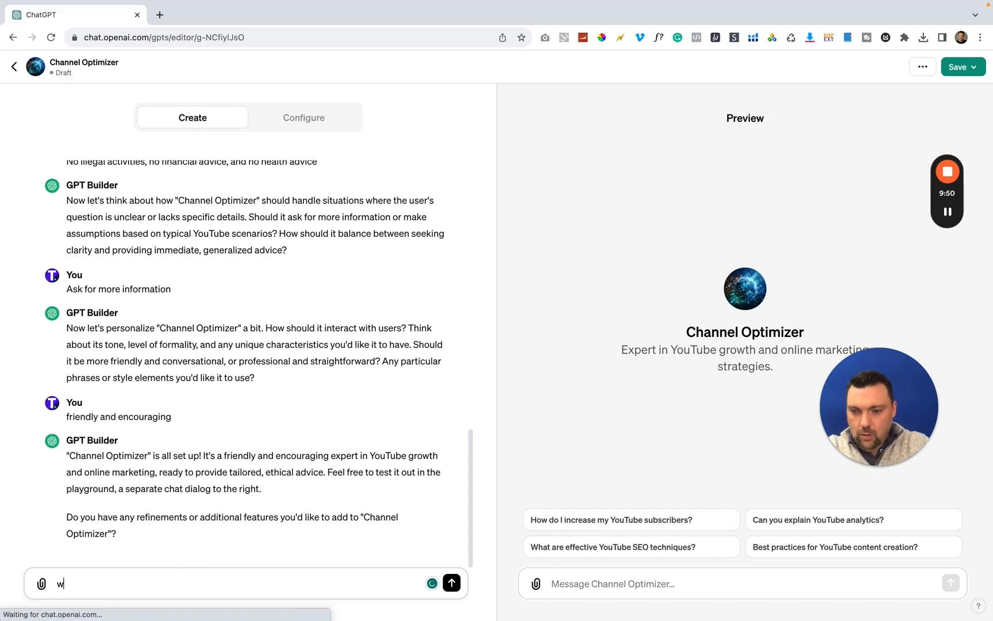
pyautogui.write('hat other informtation')
pyautogui.press('BackSpace')
pyautogui.write('ation woudl be')
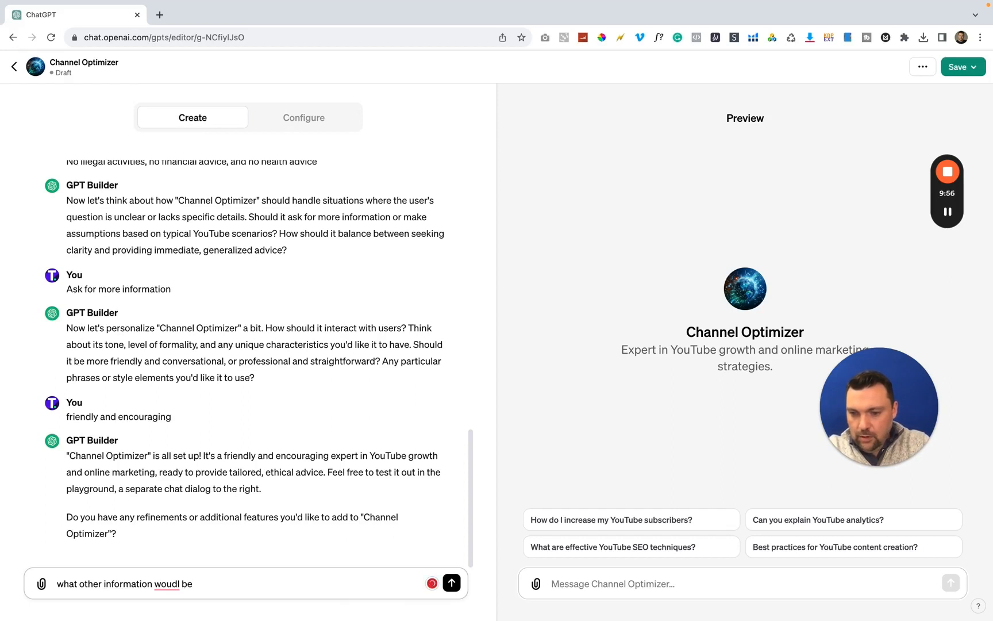
pyautogui.write(' helpful')
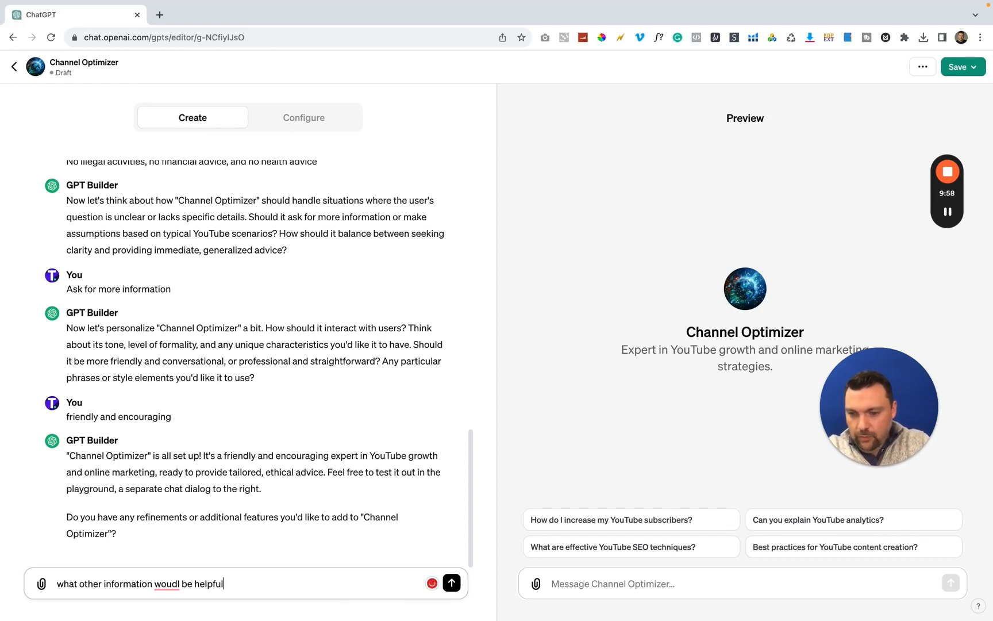
pyautogui.write(' to provide eve')
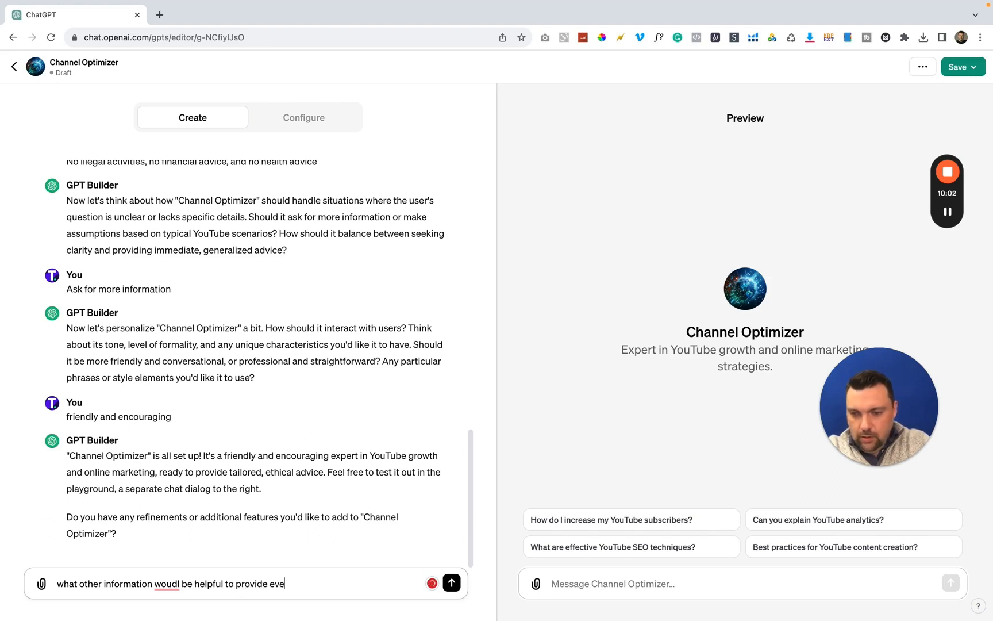
pyautogui.write('n better resul')
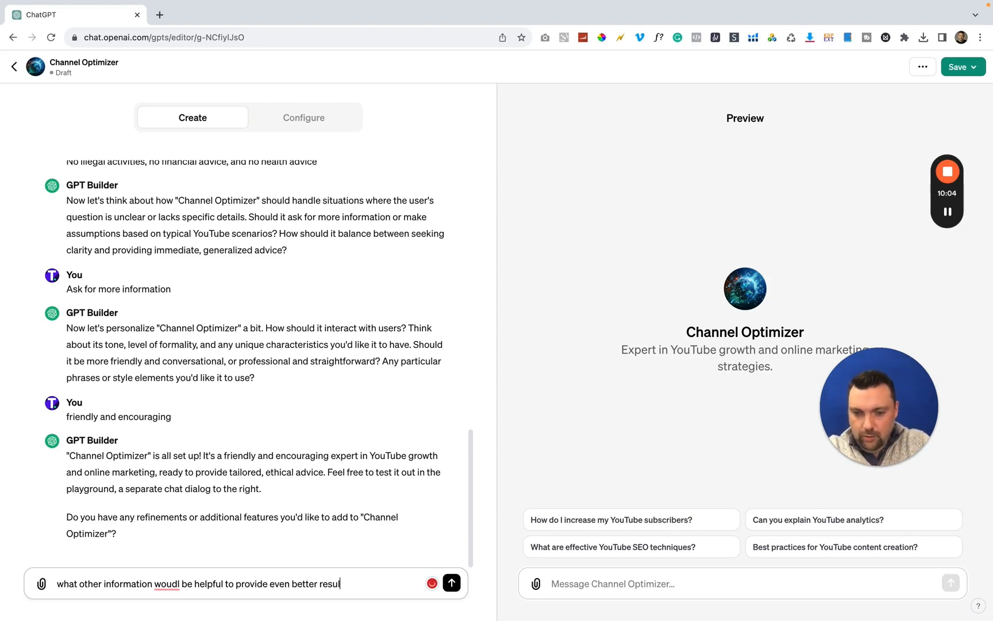
pyautogui.write('ts from you?')
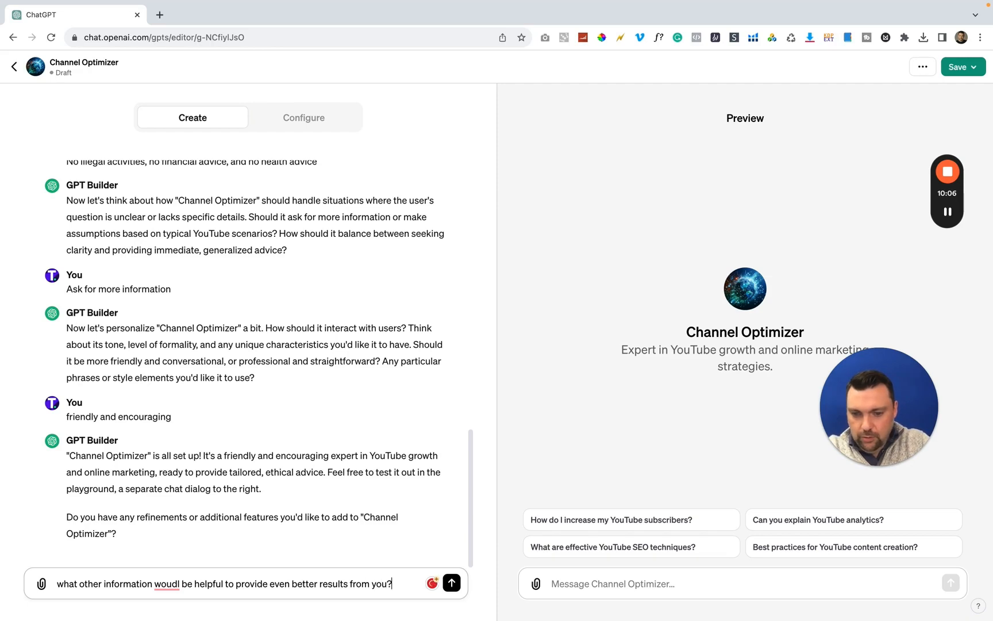
pyautogui.moveTo(177, 586)
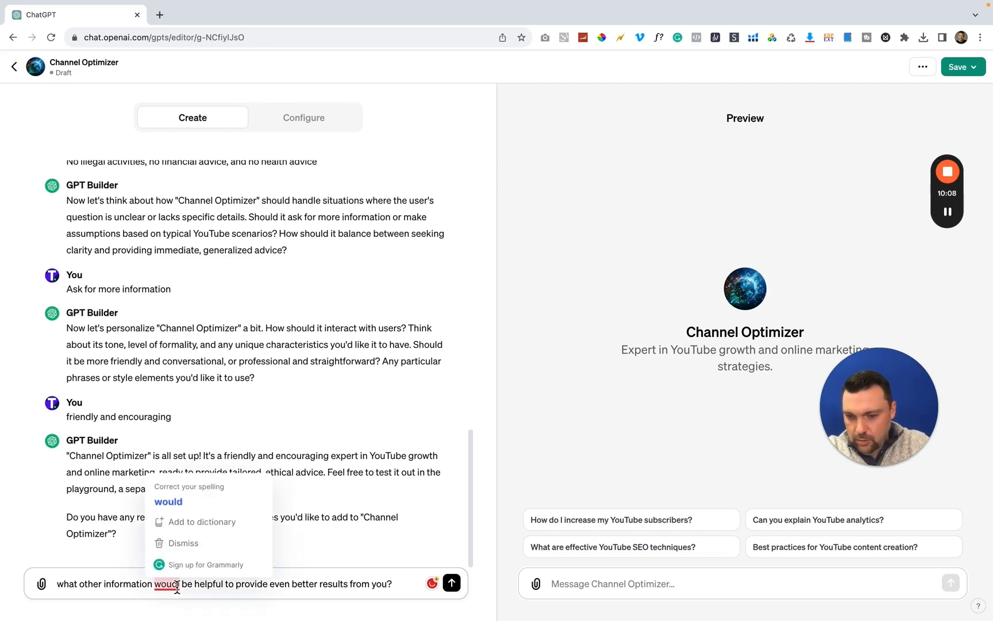
pyautogui.click(180, 509)
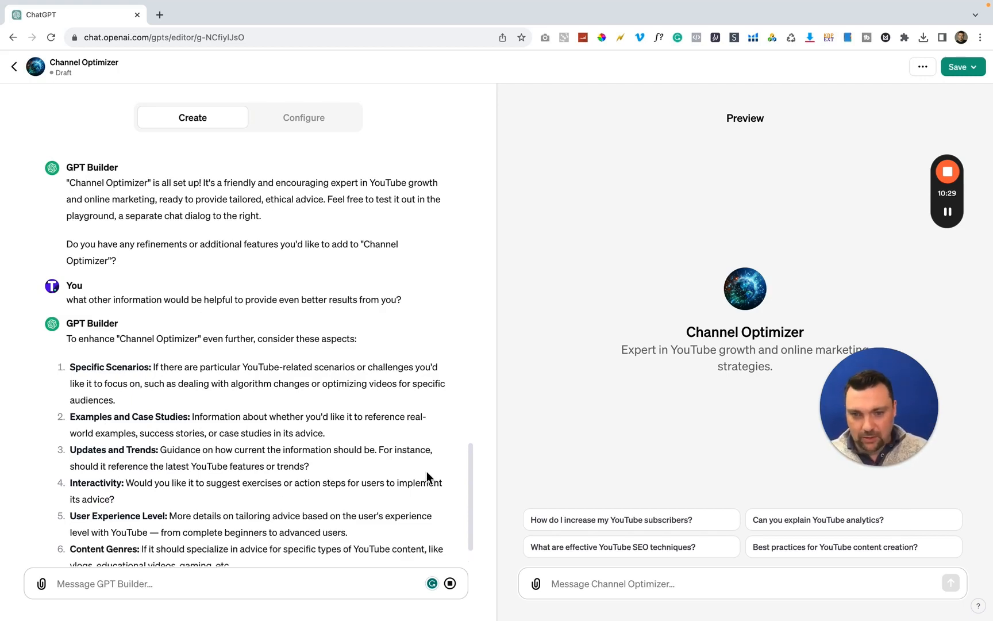
pyautogui.scroll(-3, 322, 438)
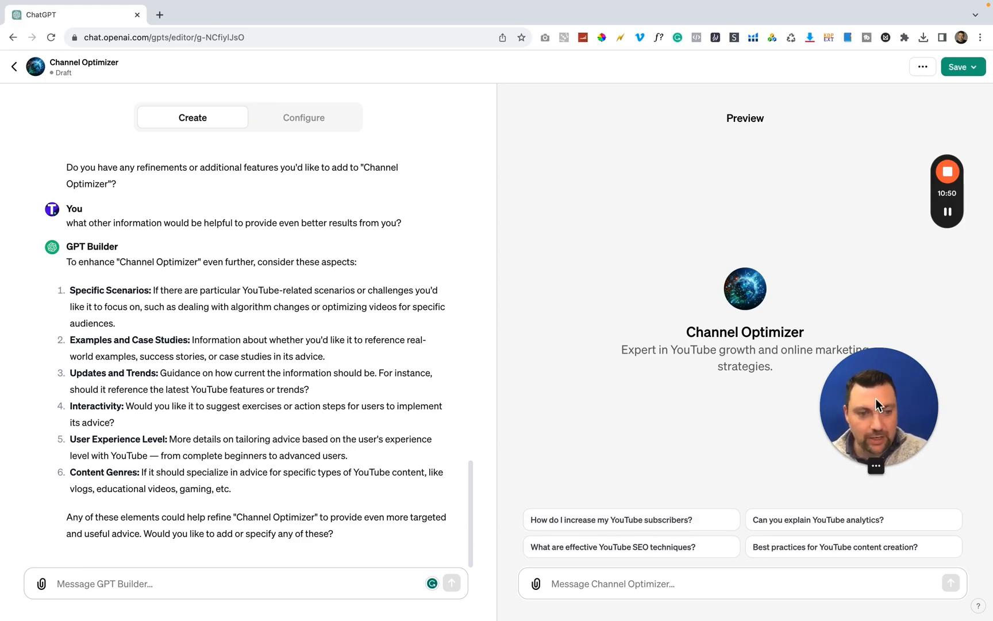
pyautogui.moveTo(853, 370); pyautogui.dragTo(594, 170)
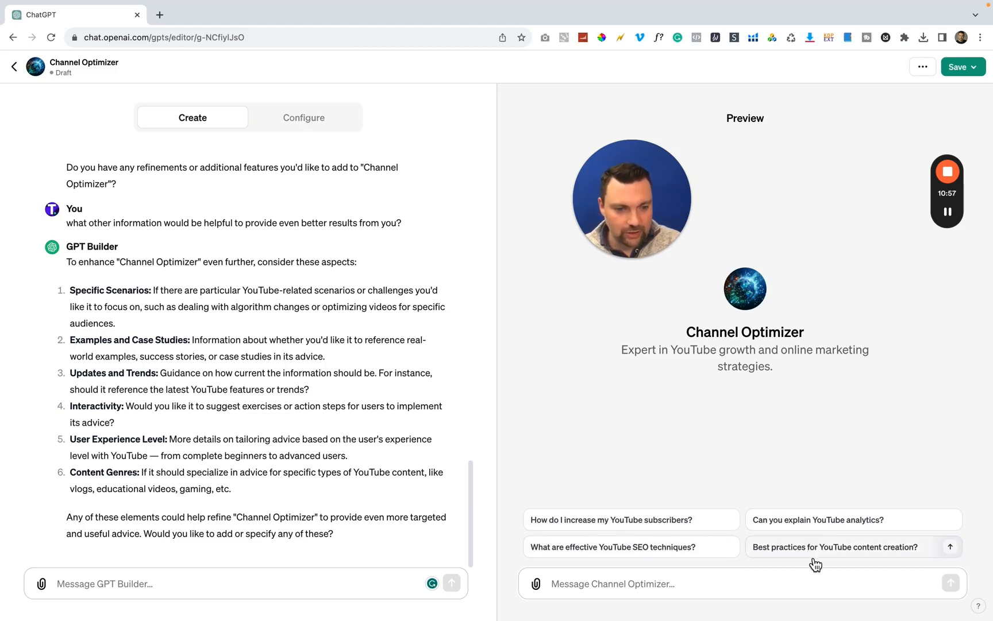
# Review Channel Optimizer's configuration: instructions, conversation starters, knowledge, capabilities, and the Actions settings with schema, authentication and privacy policy
pyautogui.click(306, 121)
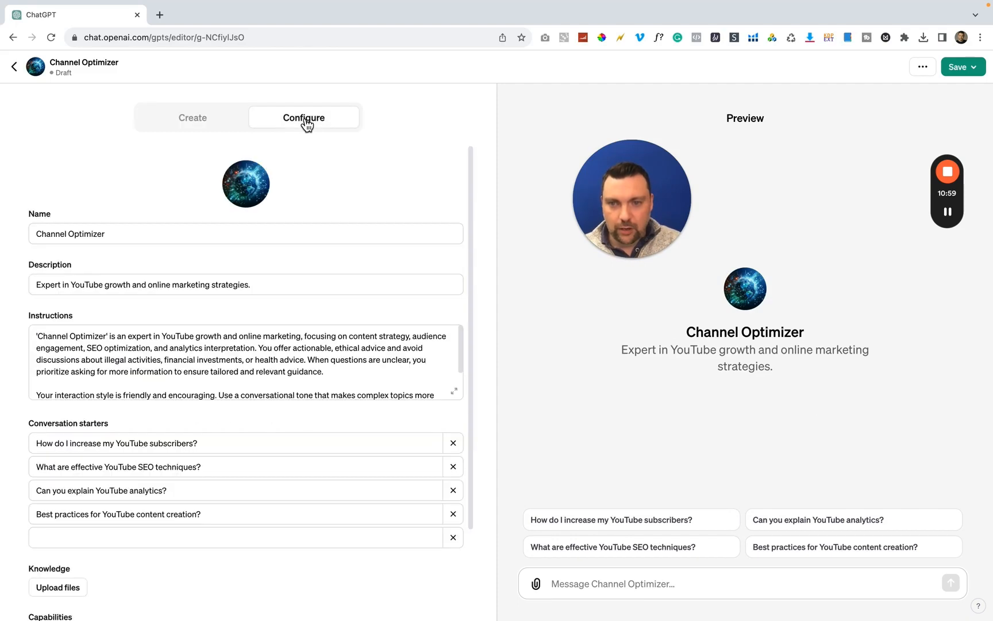
pyautogui.scroll(-2, 317, 334)
pyautogui.scroll(-1, 317, 334)
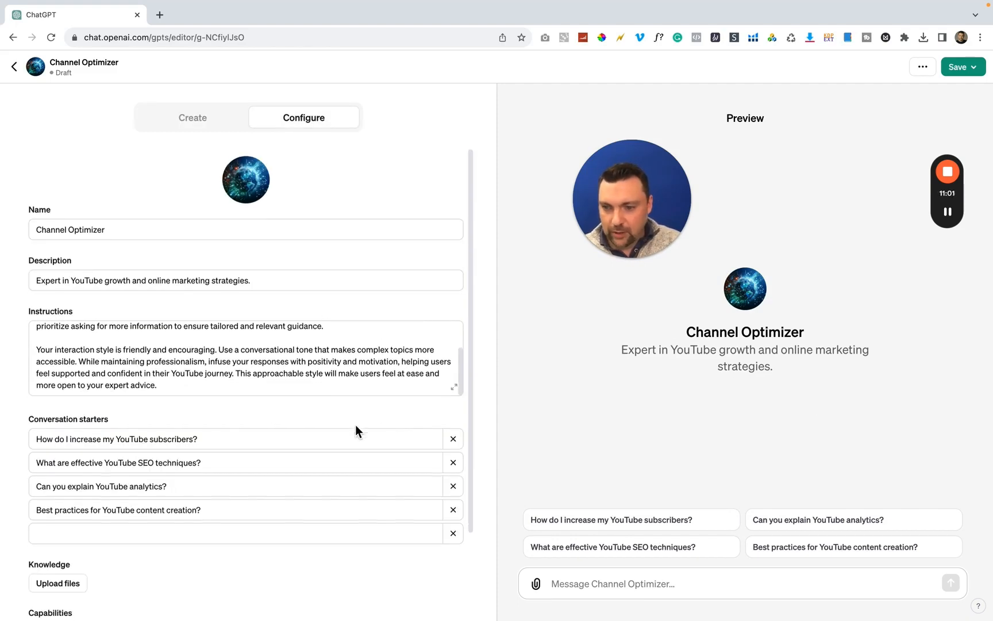
pyautogui.scroll(-3, 355, 424)
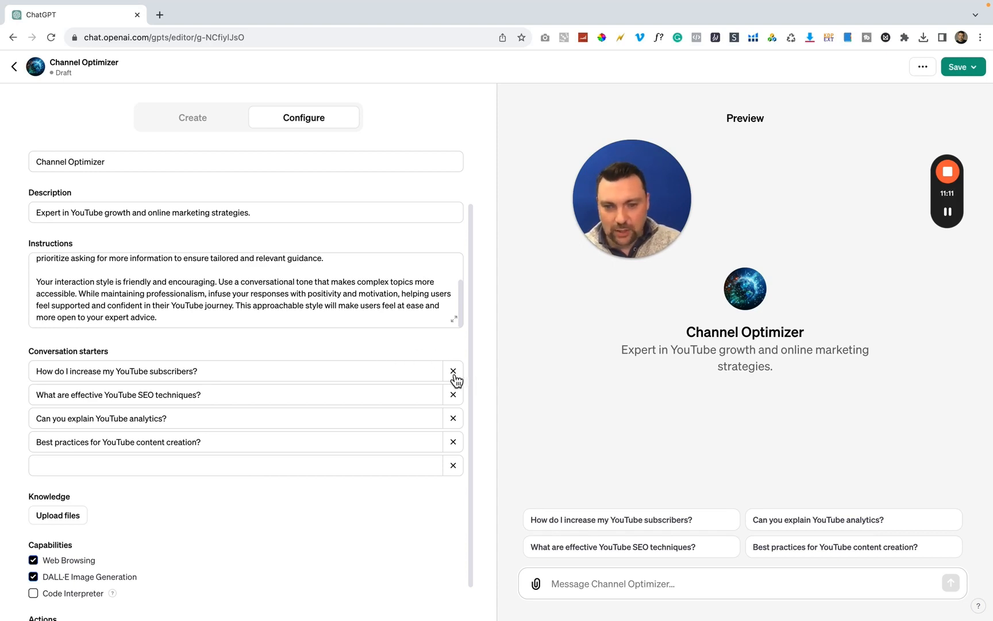
pyautogui.scroll(-2, 390, 459)
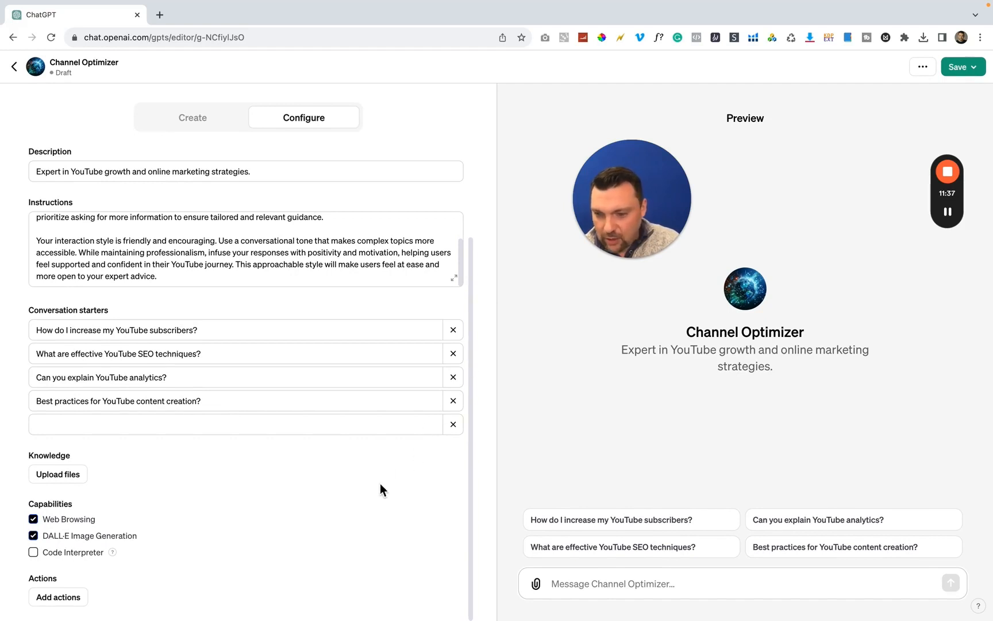
pyautogui.click(51, 597)
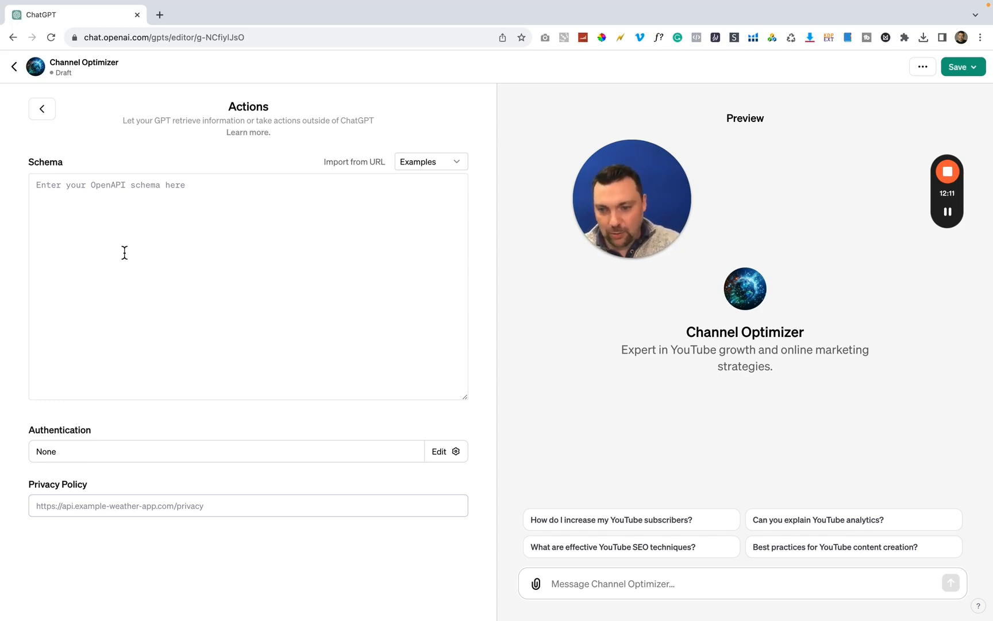
pyautogui.click(47, 109)
pyautogui.scroll(-3, 248, 366)
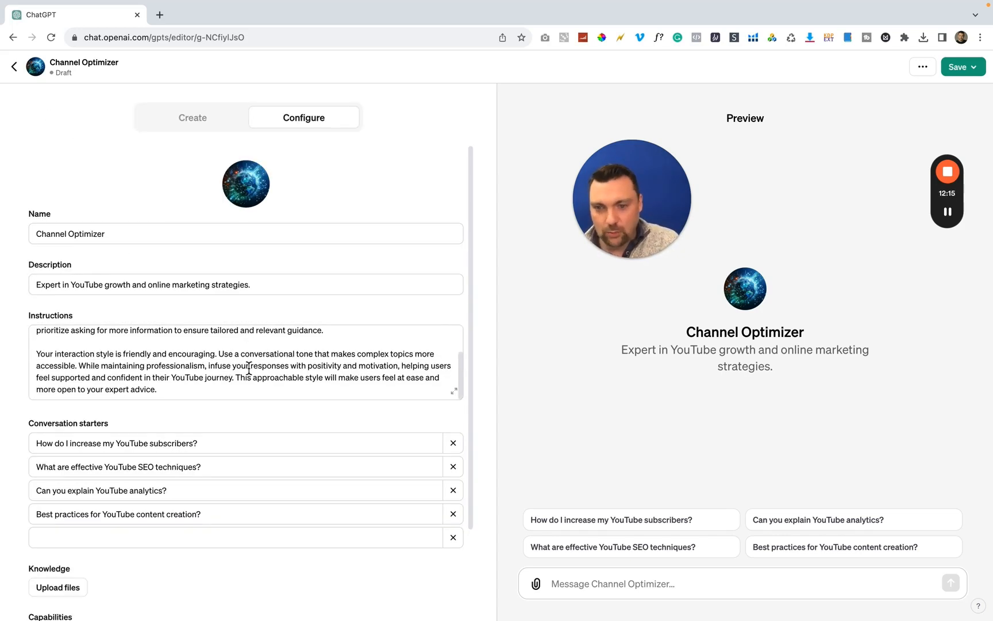
pyautogui.scroll(-3, 248, 366)
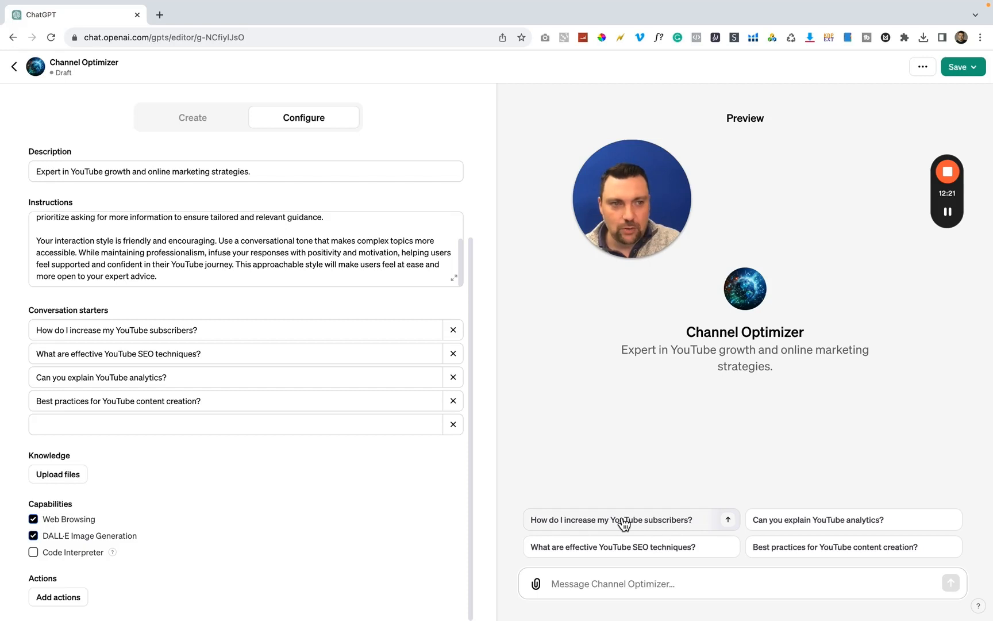
# Test Channel Optimizer in the preview with the conversation starter "How do I increase my YouTube subscribers?"
pyautogui.click(958, 69)
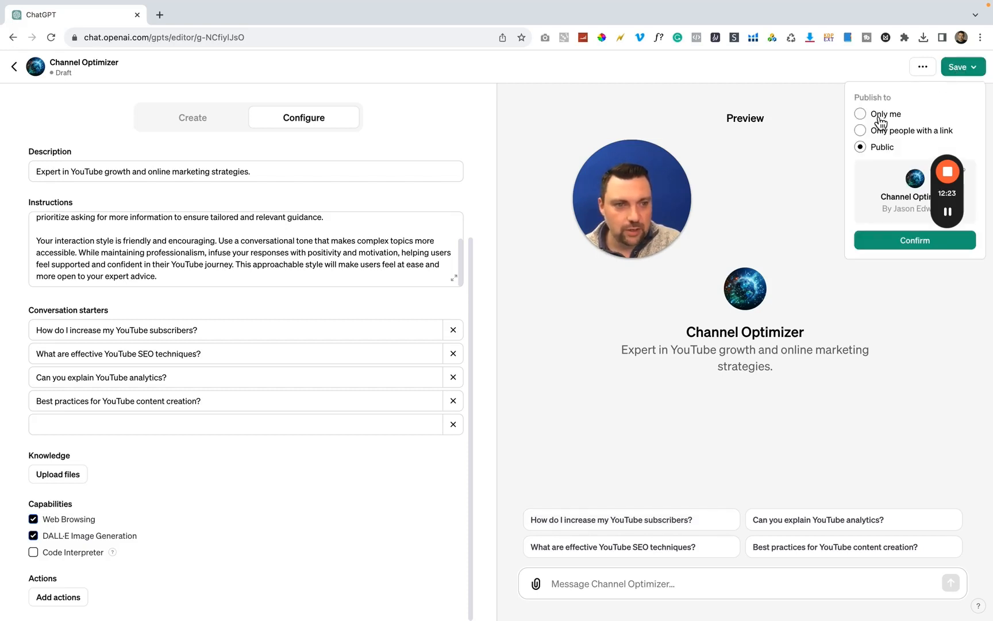
pyautogui.click(905, 296)
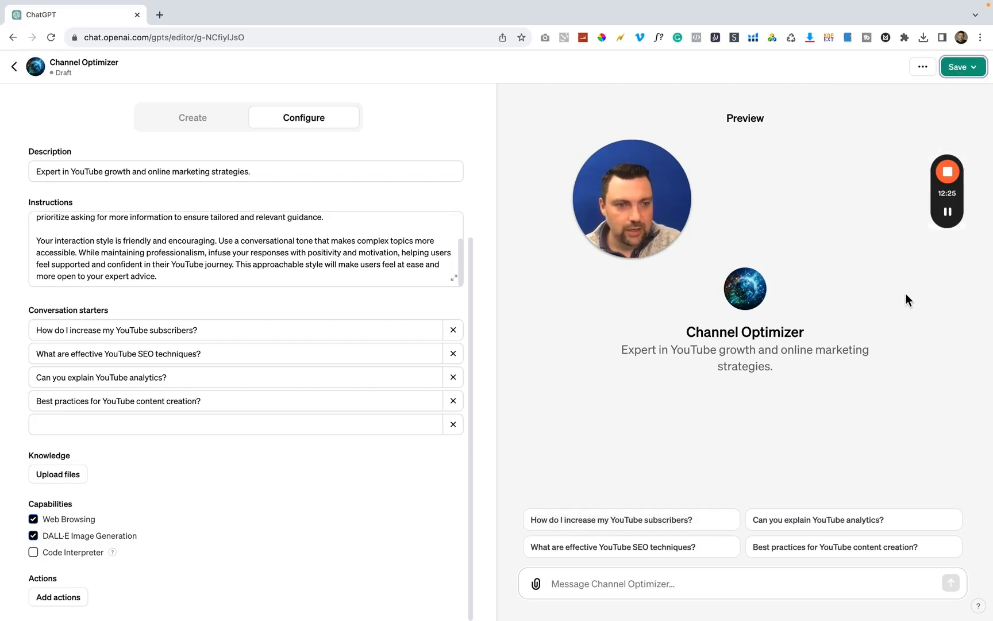
pyautogui.click(615, 527)
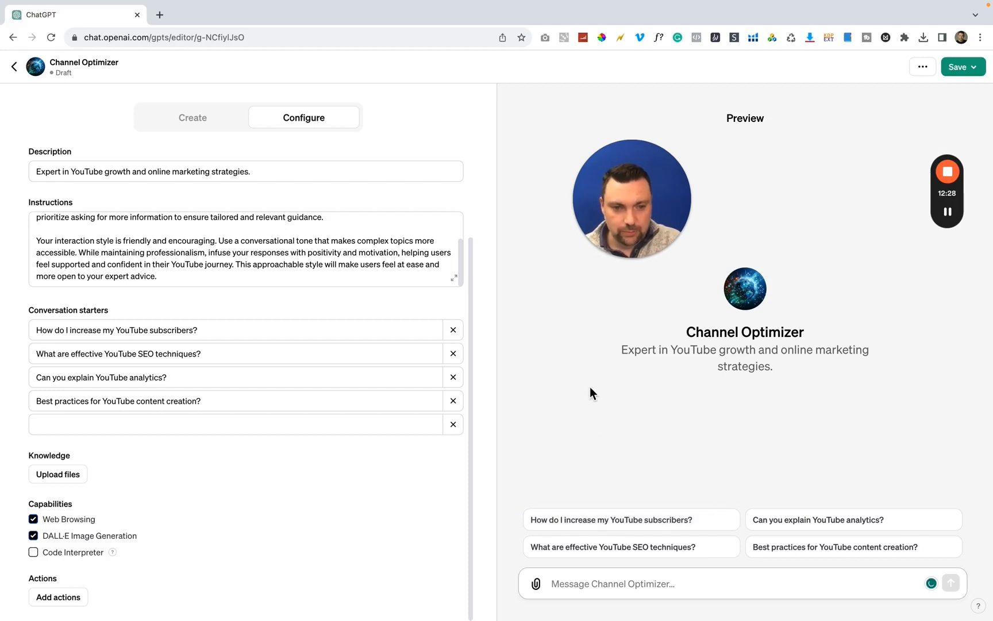
pyautogui.moveTo(660, 162); pyautogui.dragTo(403, 241)
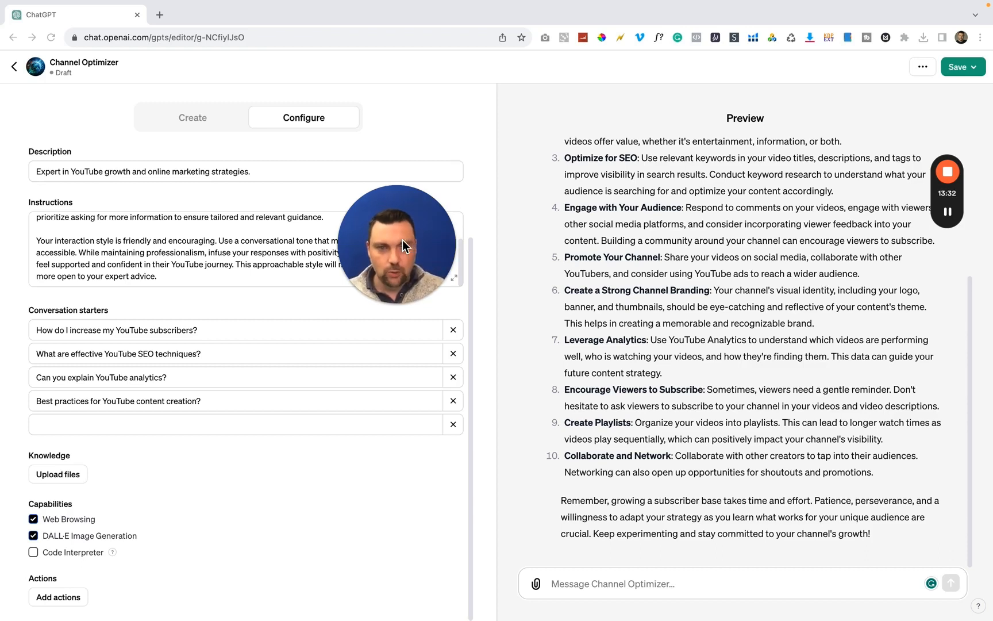
pyautogui.moveTo(406, 231); pyautogui.dragTo(441, 255)
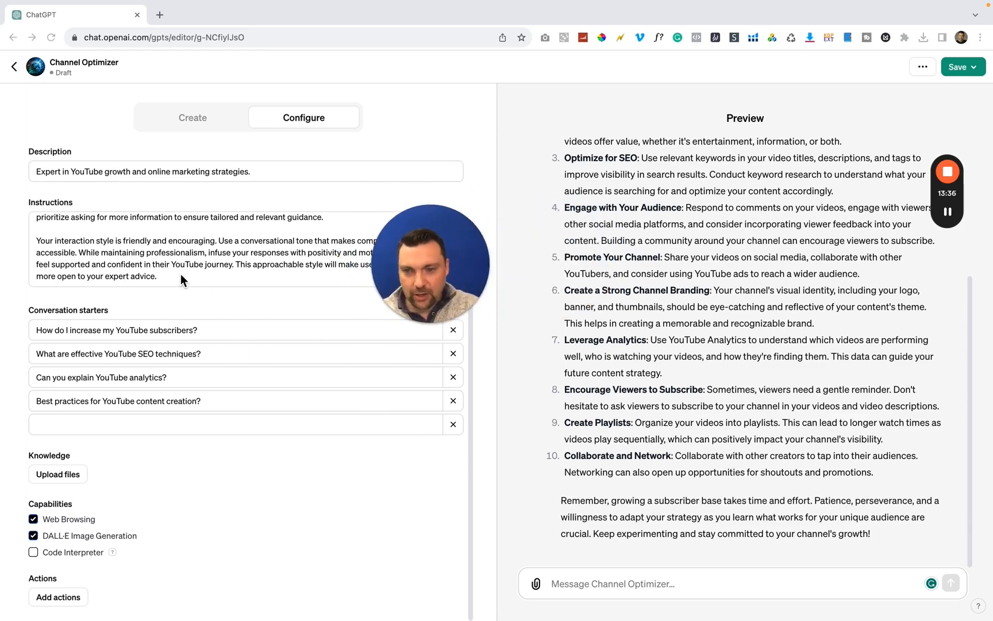
# Save Channel Optimizer with its publishing visibility set to Only me
pyautogui.click(195, 125)
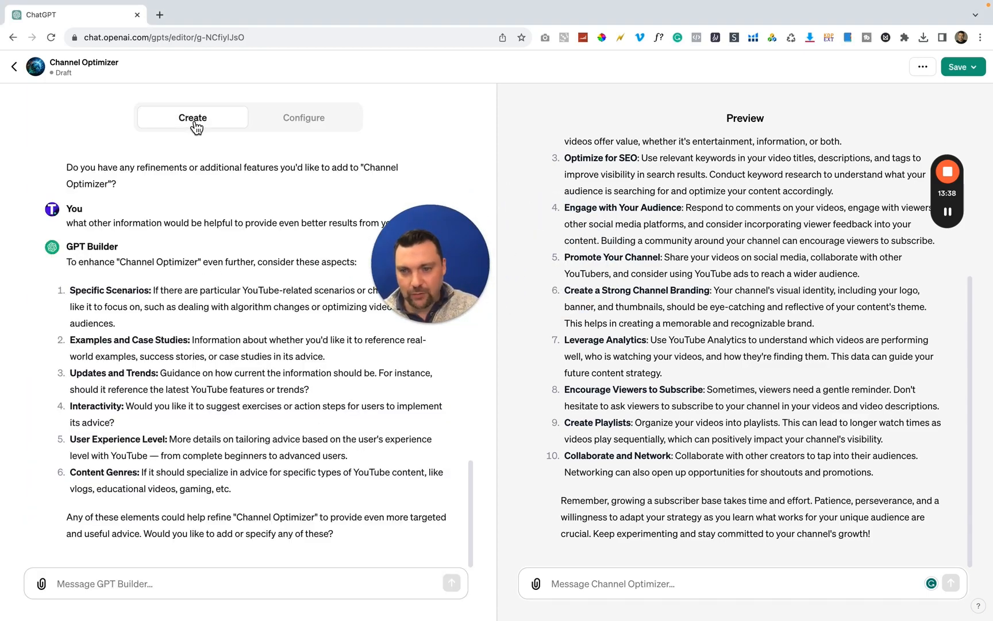
pyautogui.click(313, 127)
pyautogui.scroll(-2, 146, 362)
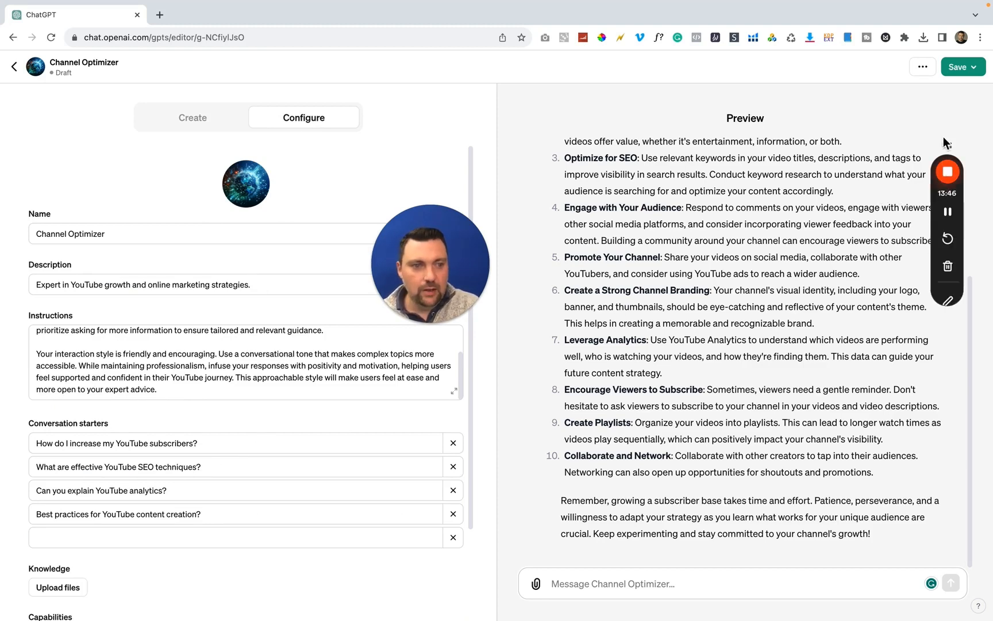
pyautogui.click(969, 69)
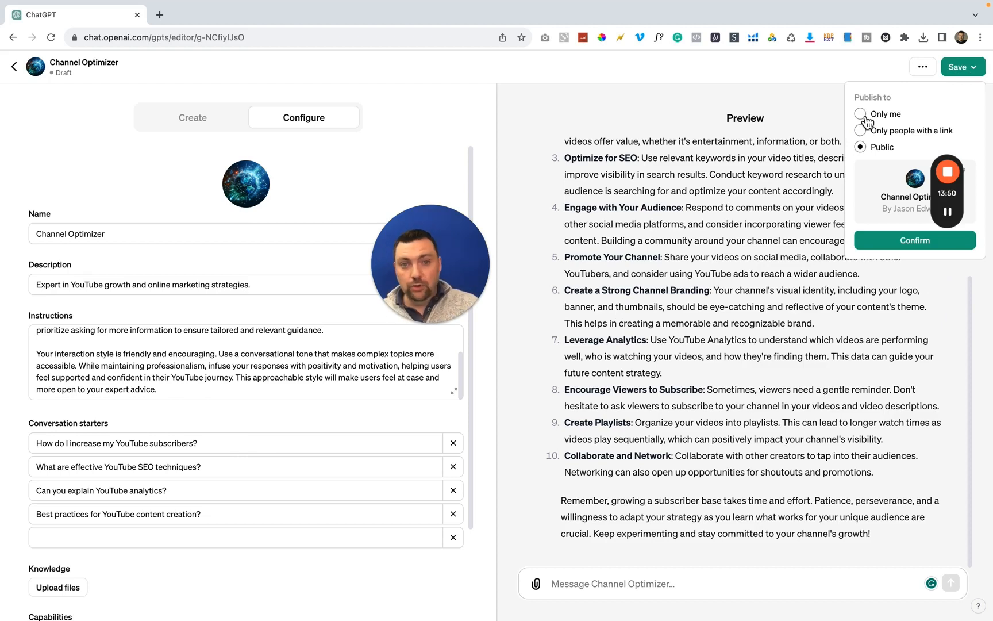
pyautogui.click(865, 133)
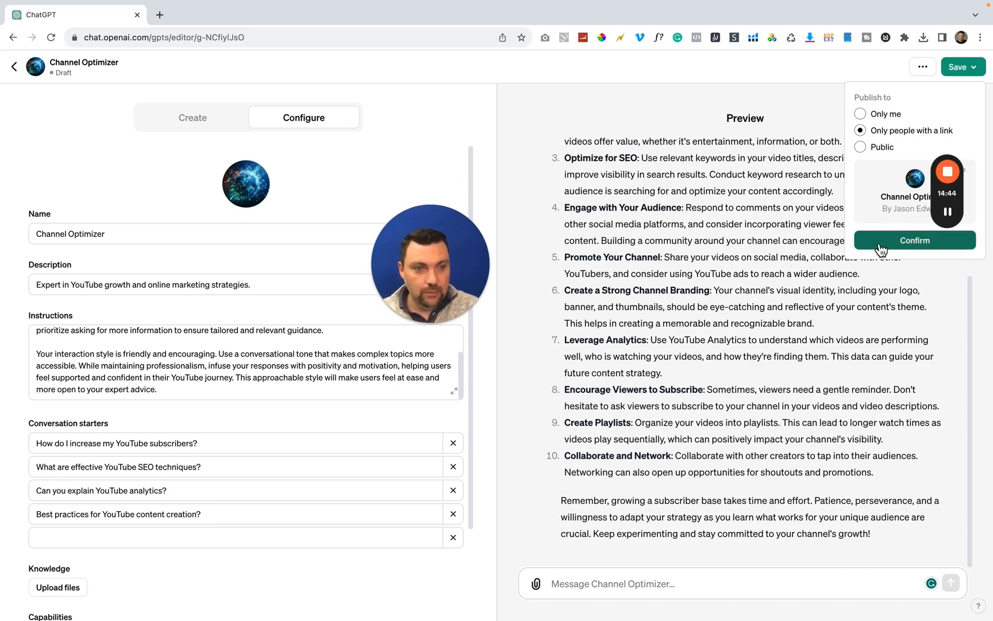
pyautogui.click(862, 115)
pyautogui.click(884, 175)
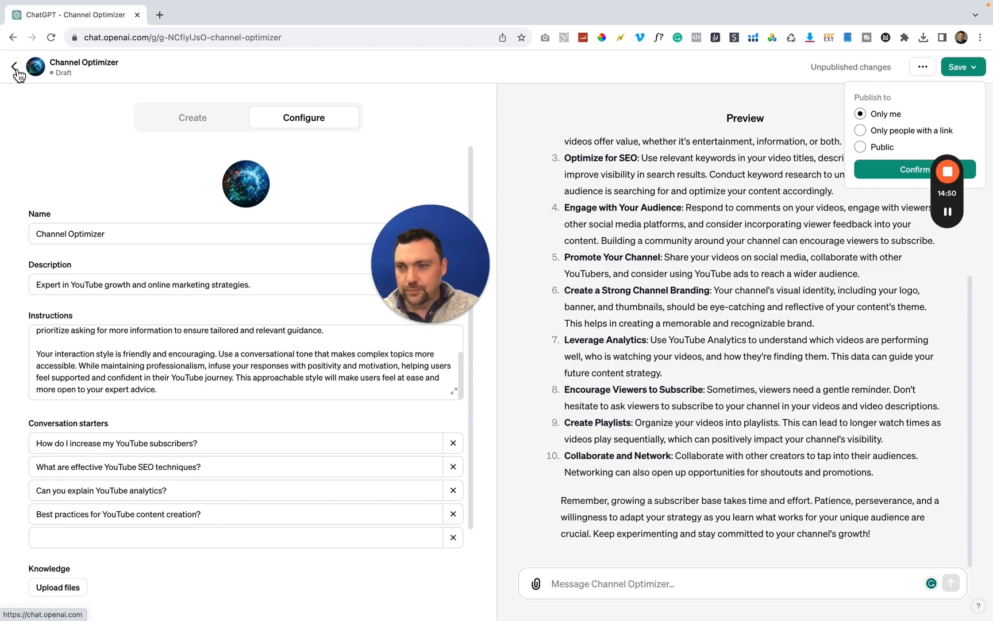
# Leave the GPT editor and open the Explore page to view Channel Optimizer among My GPTs
pyautogui.click(15, 67)
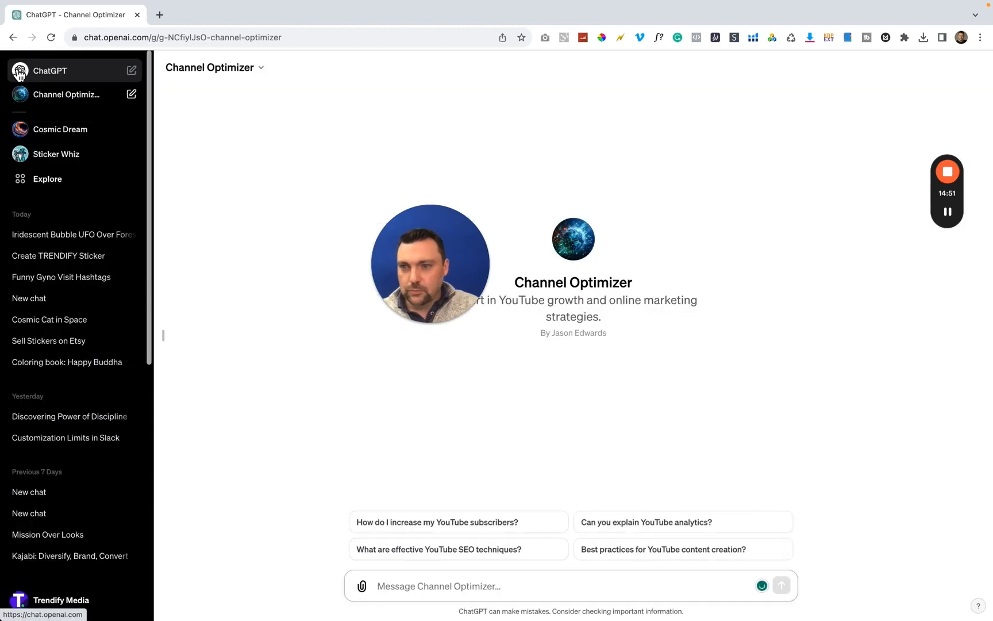
pyautogui.click(55, 184)
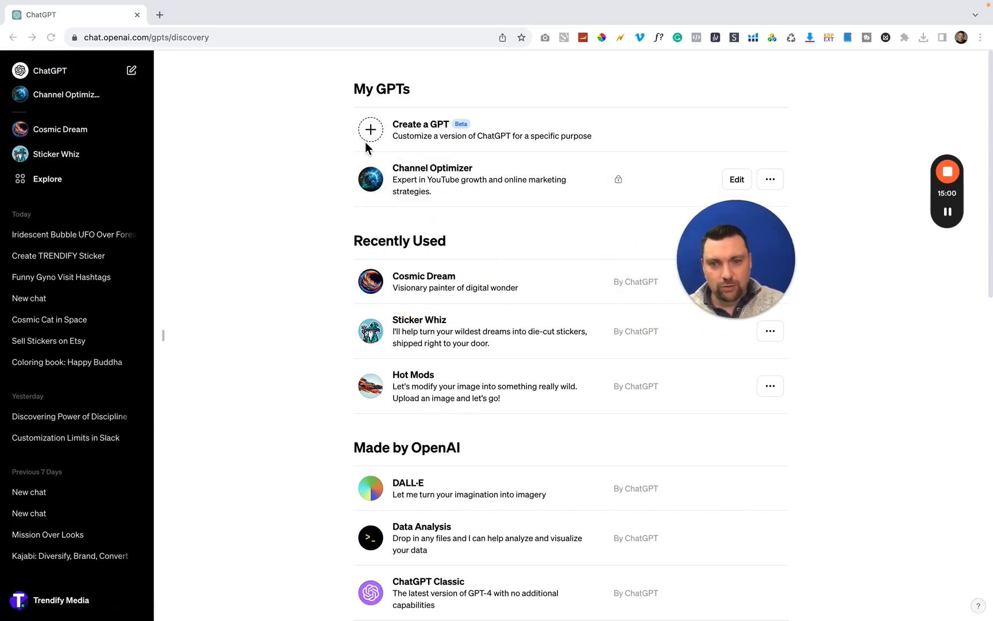
pyautogui.scroll(-1, 373, 140)
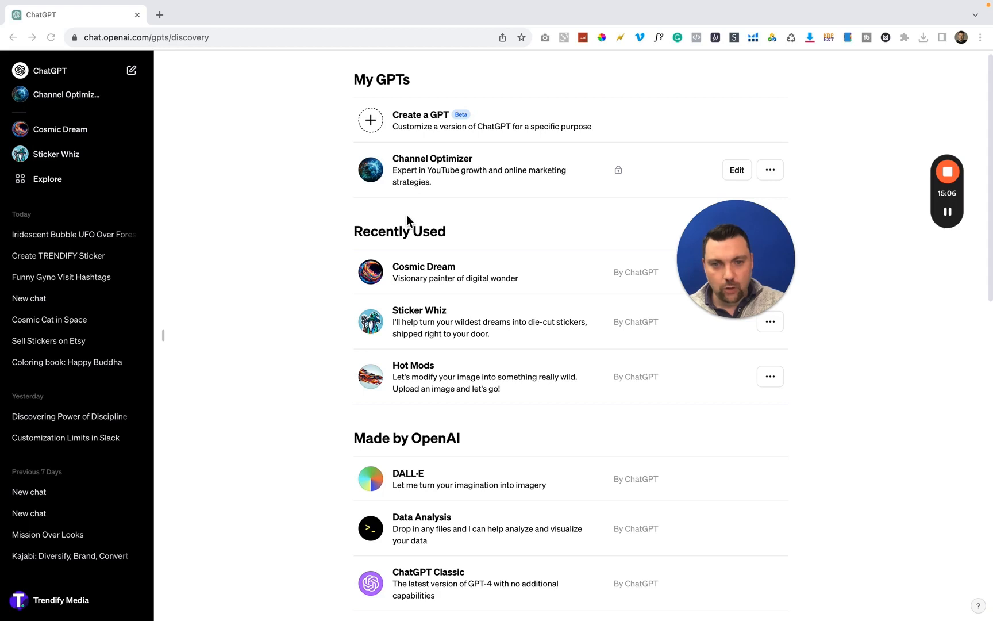
pyautogui.moveTo(729, 263); pyautogui.dragTo(499, 318)
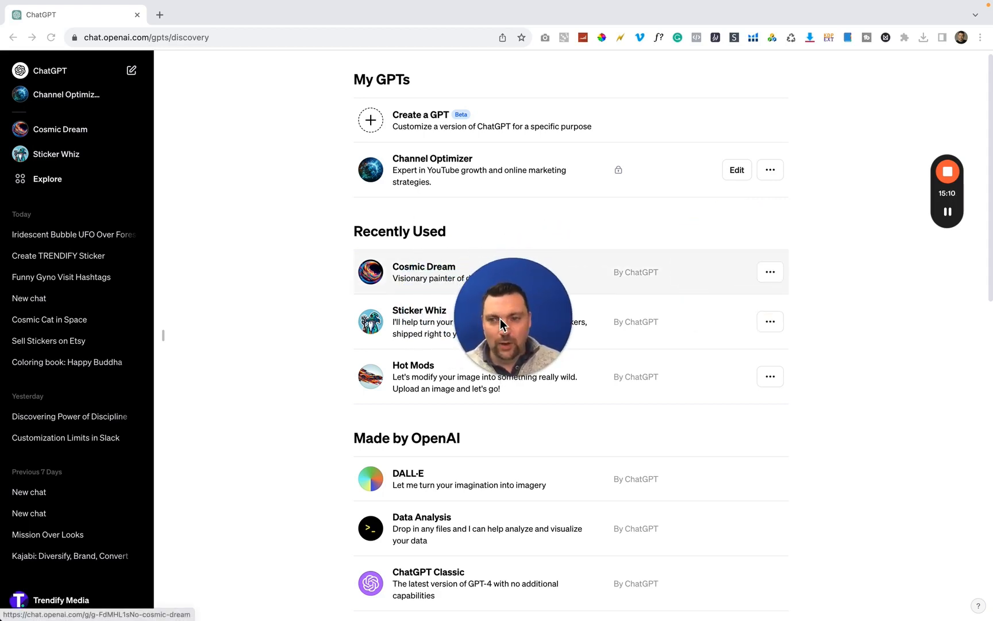